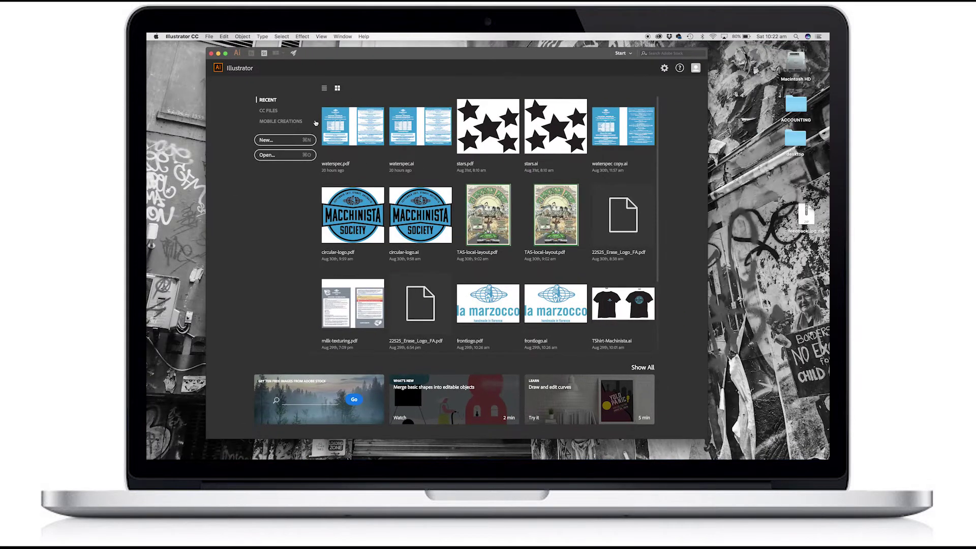
- Create a new Illustrator document from the Film & Video HDV 1080 (1920 × 1080) preset
left_click(291, 139)
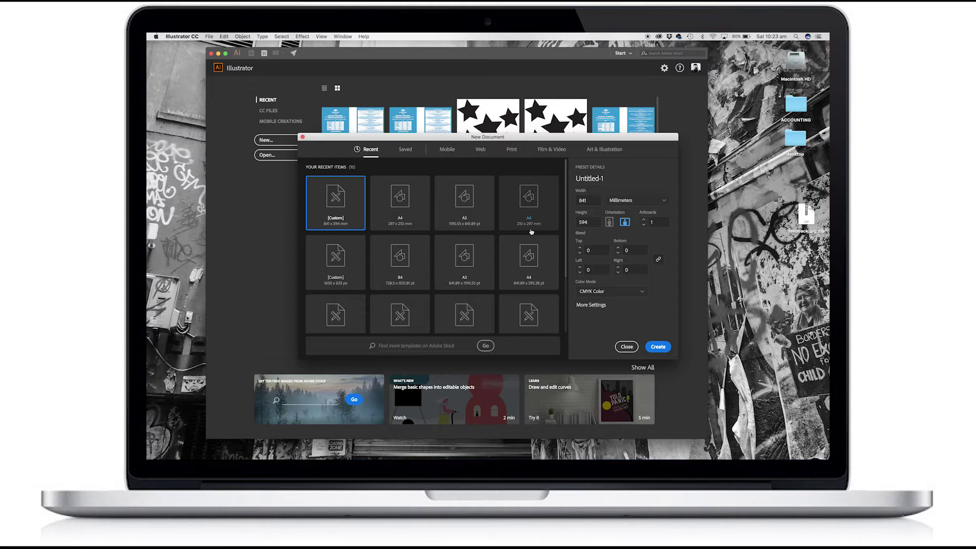
left_click(552, 149)
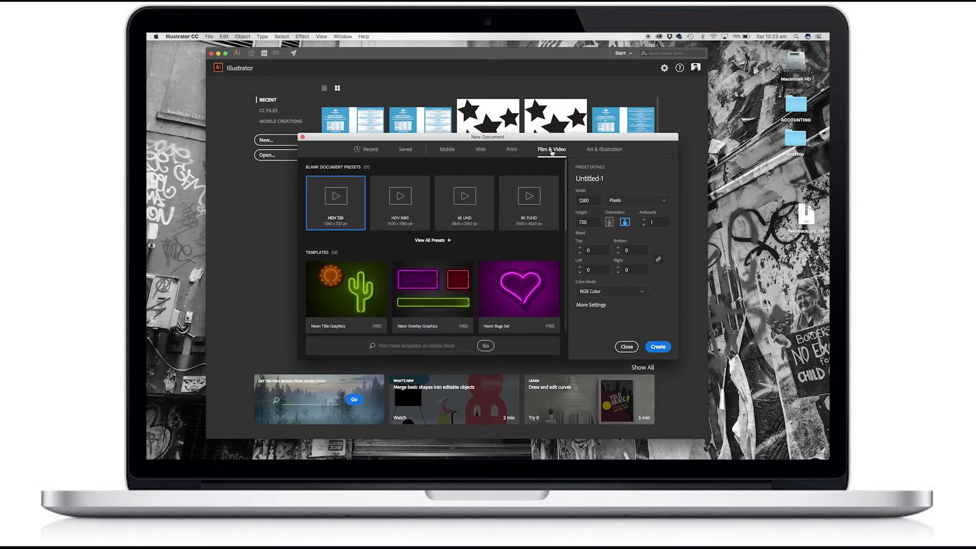
left_click(404, 208)
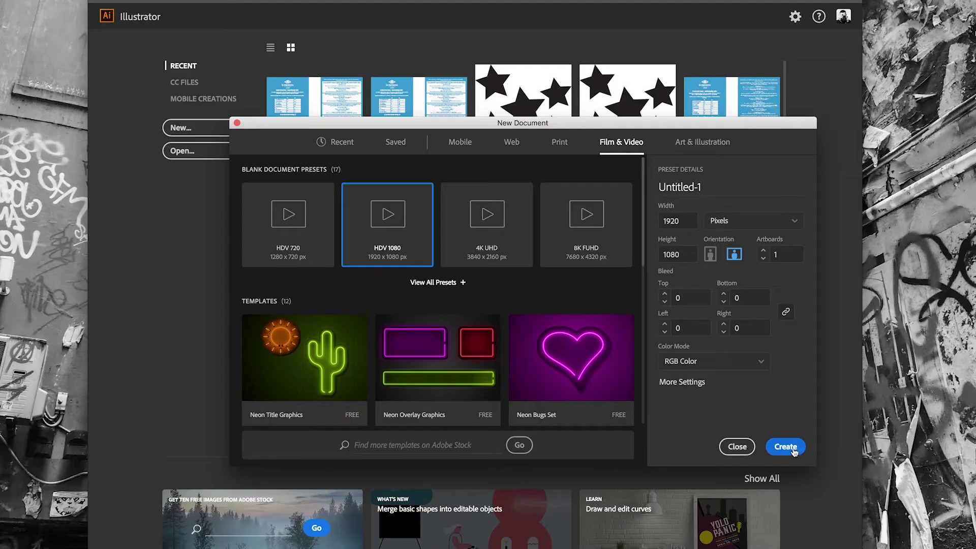
left_click(660, 347)
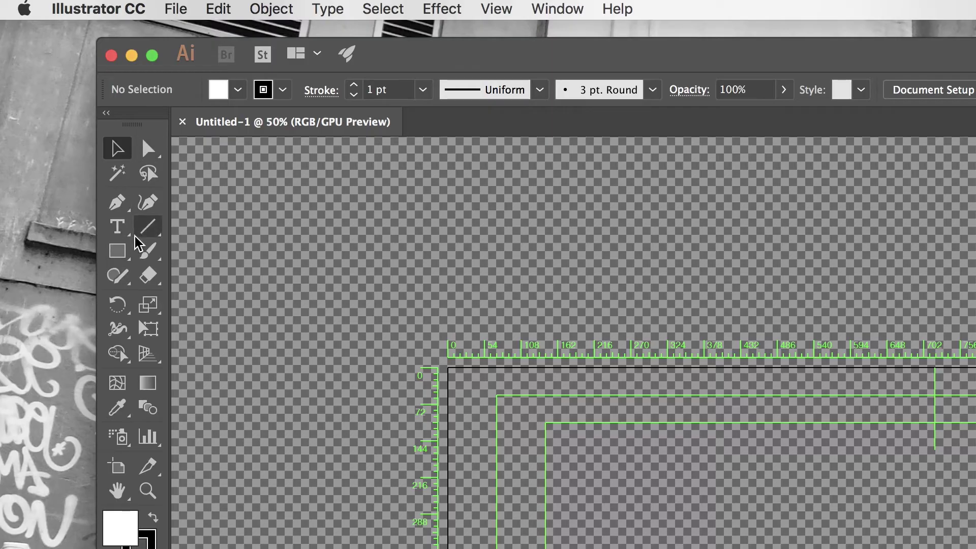
- Draw a hexagon with the Polygon tool near the artboard's top-left
left_click(118, 250)
left_click(118, 250)
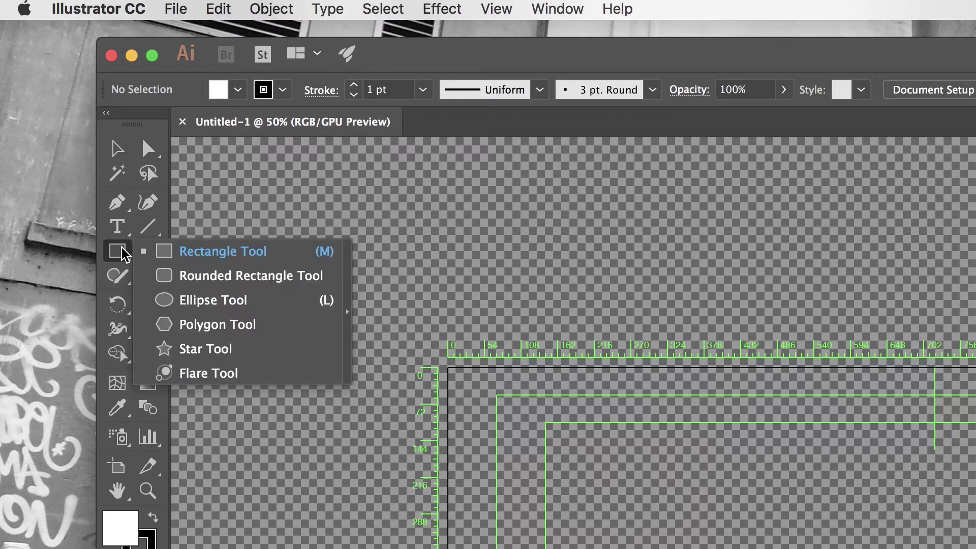
left_click(201, 324)
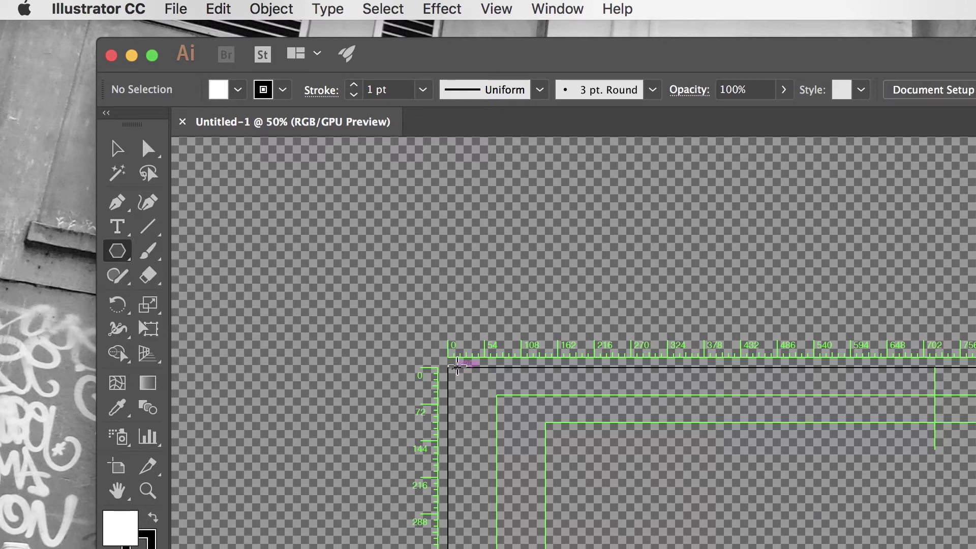
mouse_move(458, 370)
left_mouse_down()
mouse_move(610, 529)
mouse_move(622, 481)
mouse_move(578, 431)
left_mouse_up()
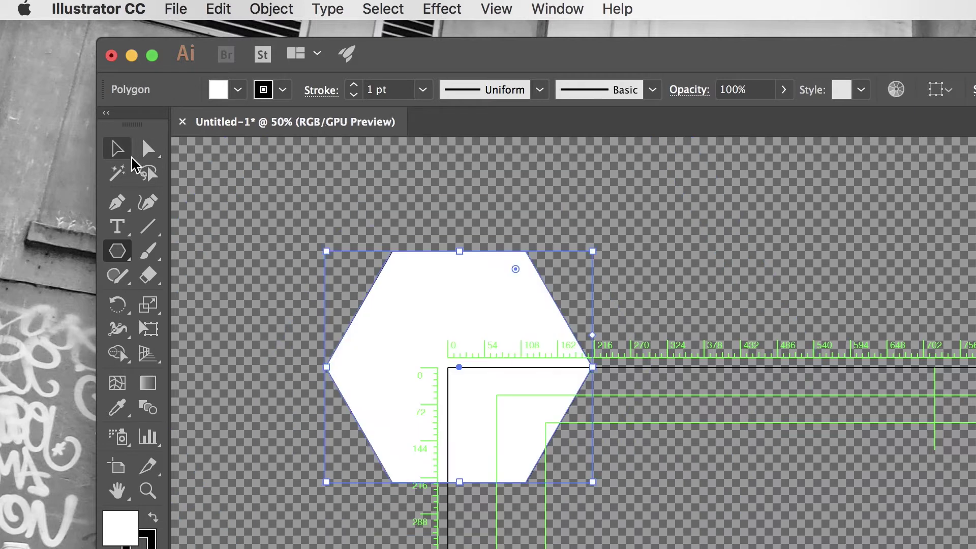
- Position the hexagon and copy it into a six-hexagon honeycomb cluster, then deselect
left_click(117, 149)
left_click_drag(589, 361, 584, 407)
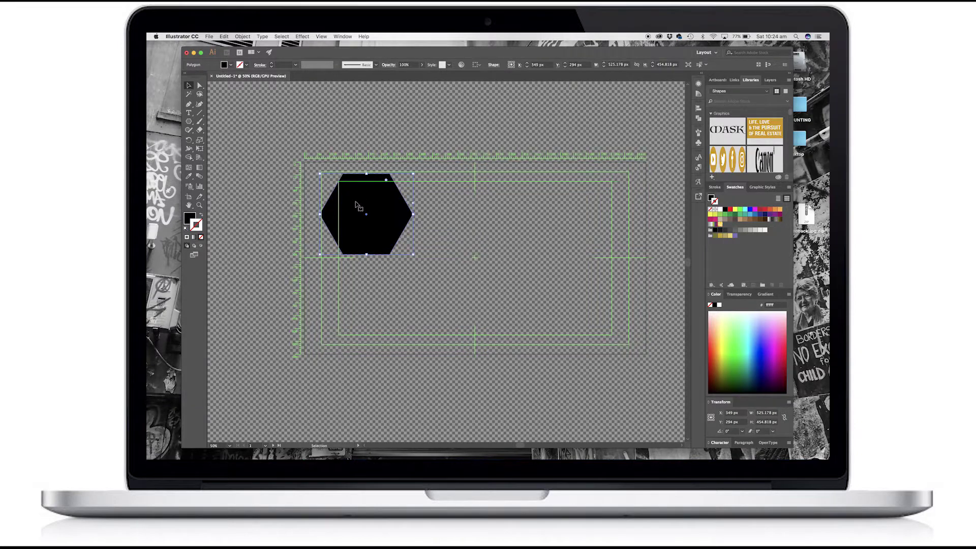
left_click_drag(355, 207, 543, 282)
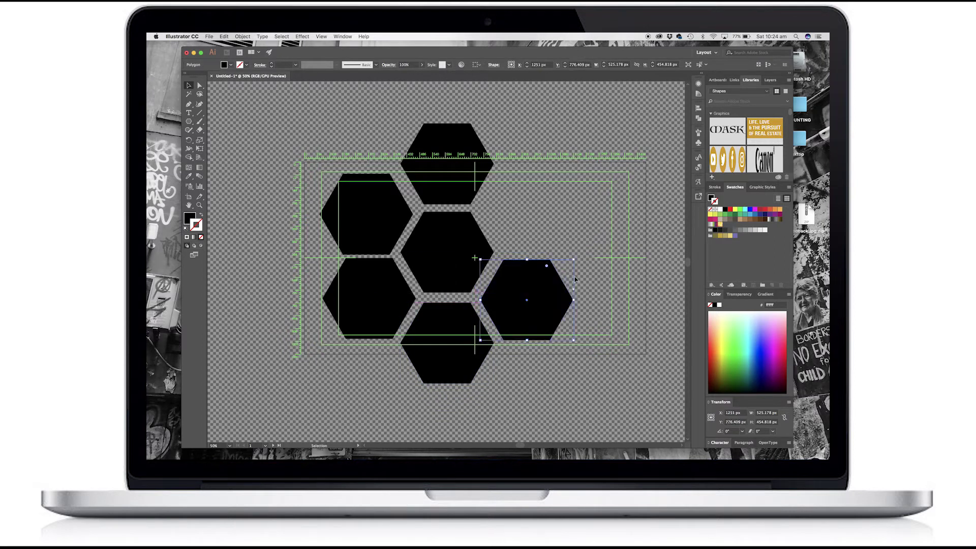
left_click(613, 386)
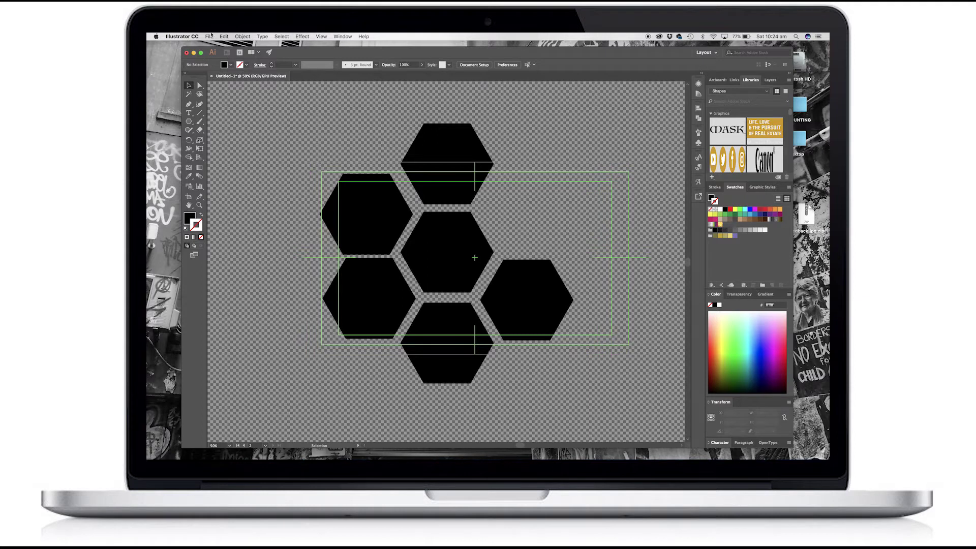
- Save the hexagon artwork as imagemask1.ai with default Illustrator options and launch Photoshop
left_click(209, 36)
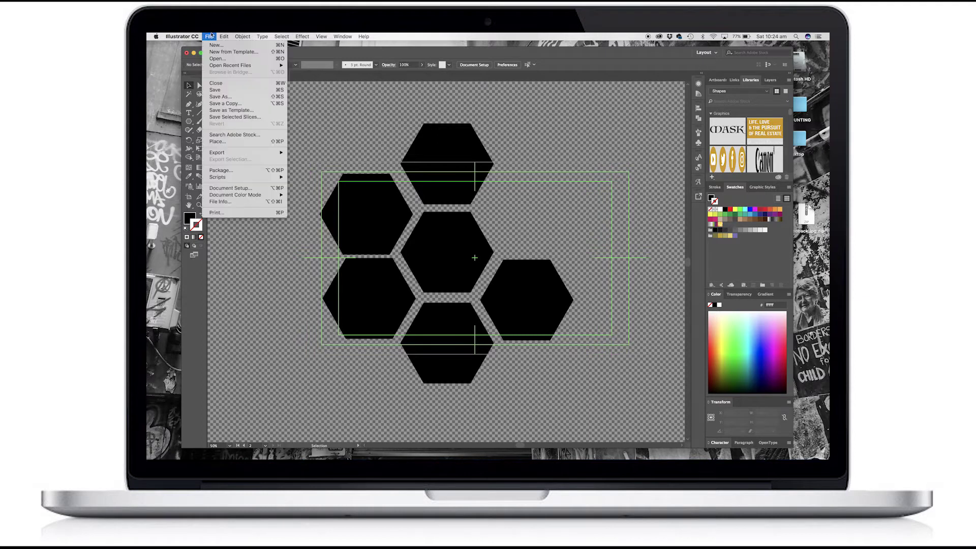
left_click(233, 99)
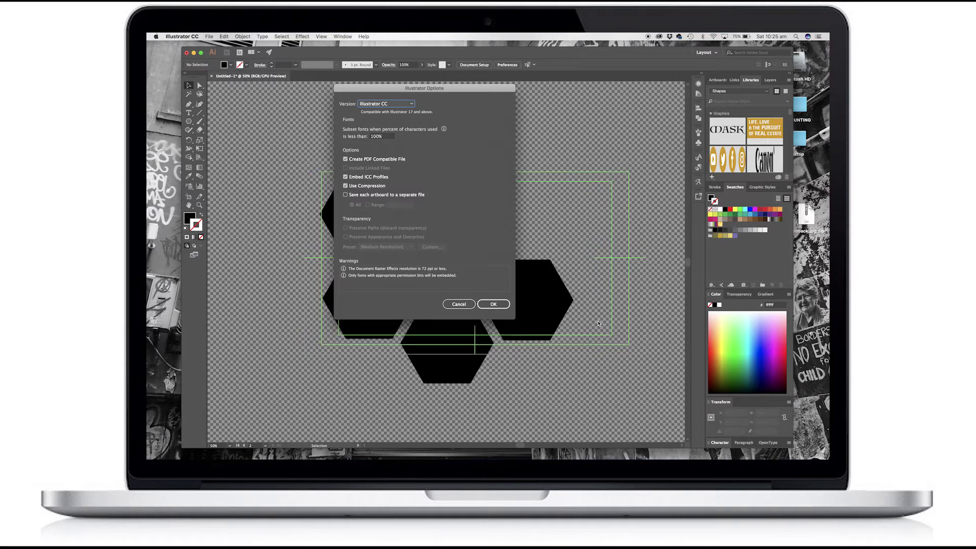
left_click(494, 304)
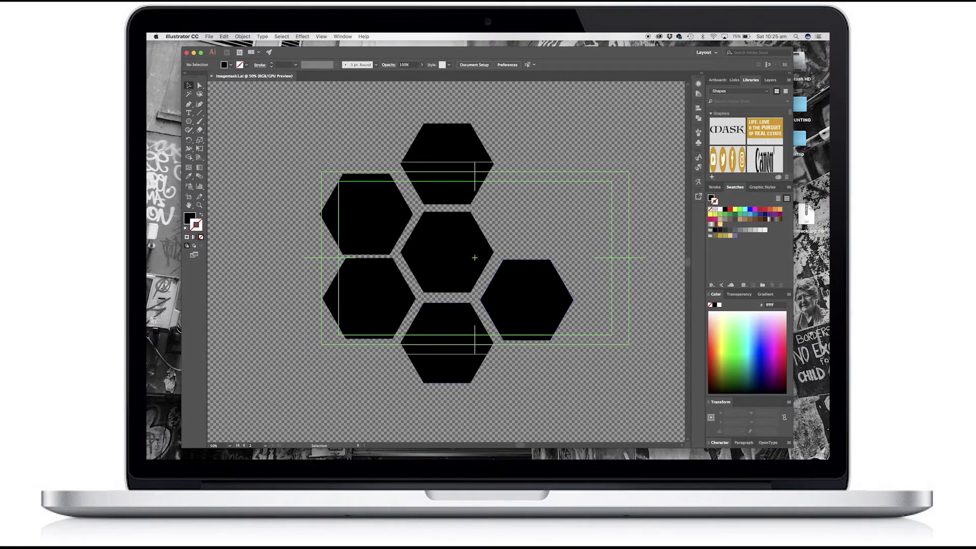
left_click(501, 449)
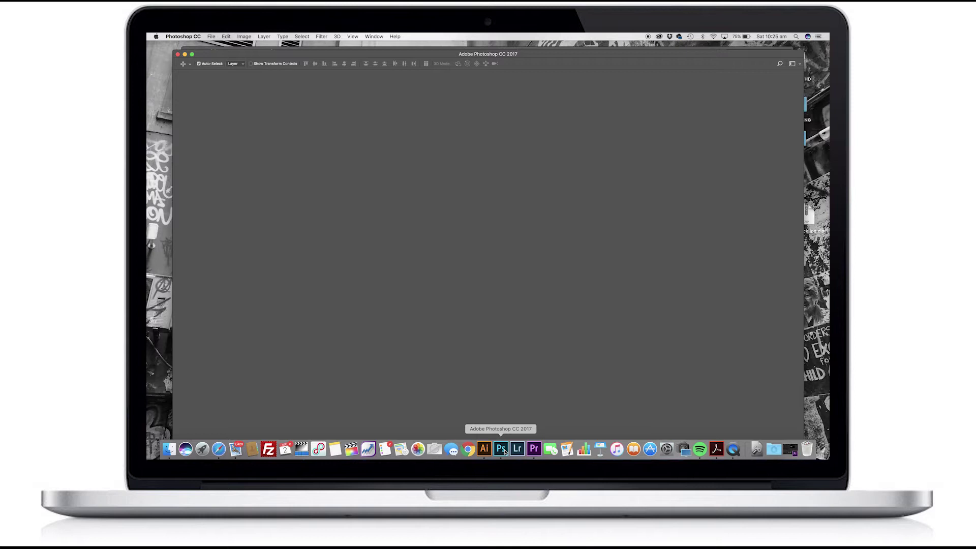
- Create a new 1920 × 1080 Photoshop document from the Film & Video presets
left_click(211, 36)
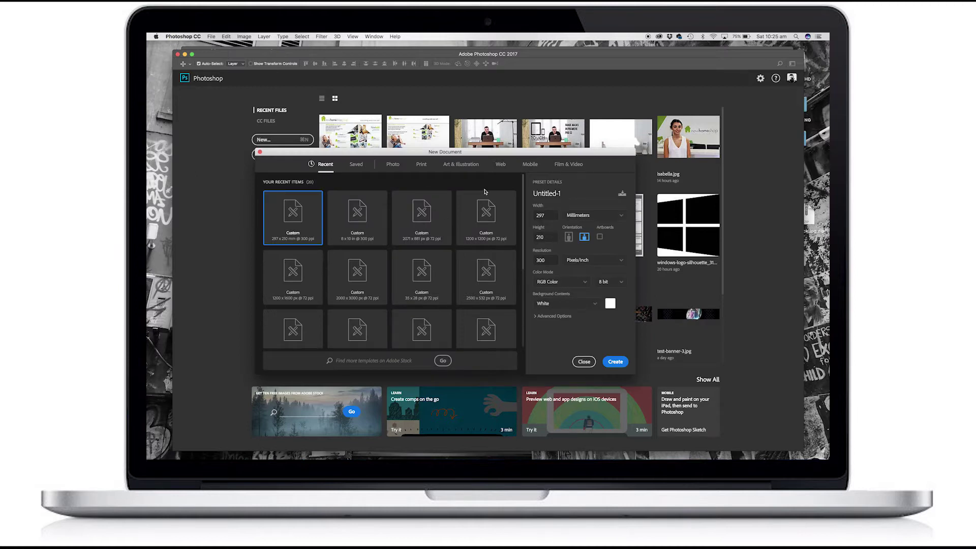
left_click(569, 165)
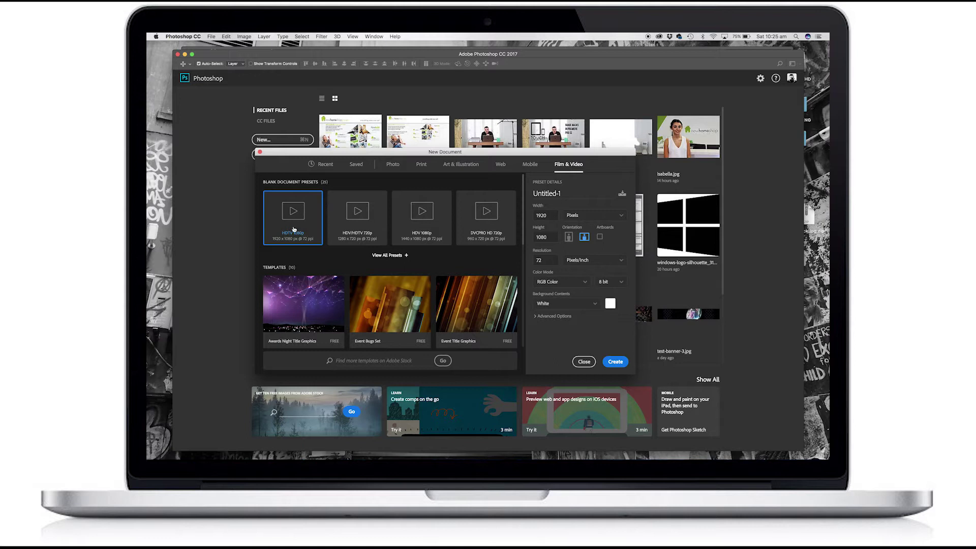
left_click(619, 361)
- Add an empty Layer 1 above the Background from the Layers panel menu
left_click(799, 375)
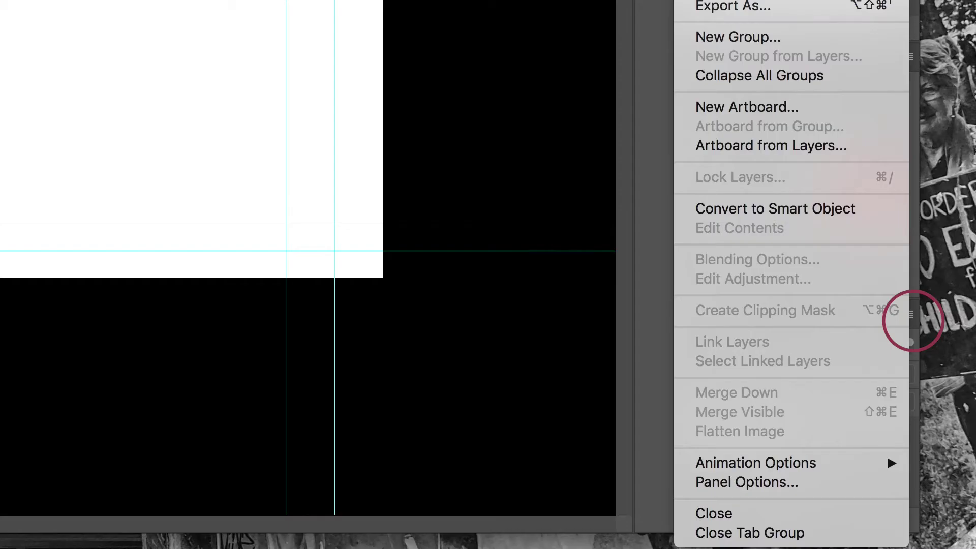
left_click(799, 375)
key("ctrl+shift+alt+n")
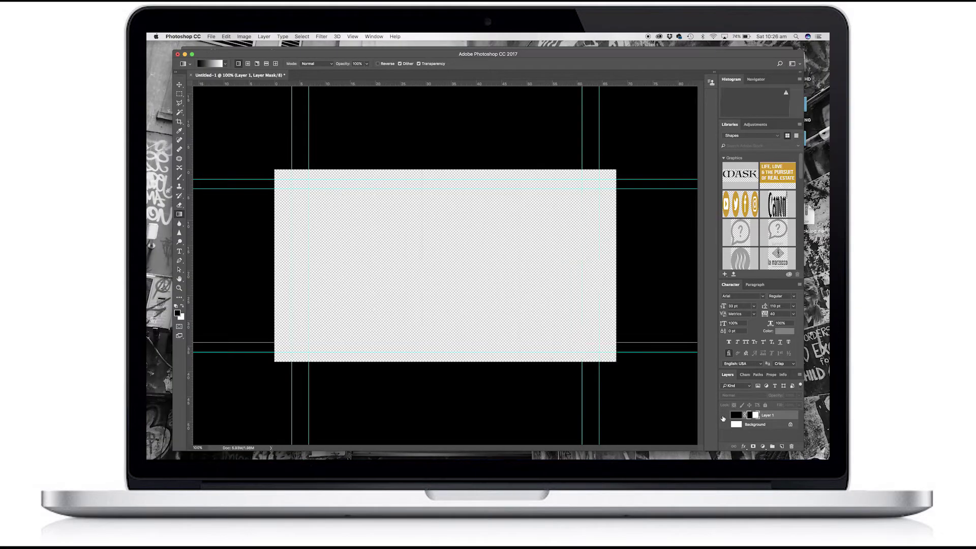
- Save the gradient image as PNG Untitled-1.png, accepting the default PNG options
left_click(211, 36)
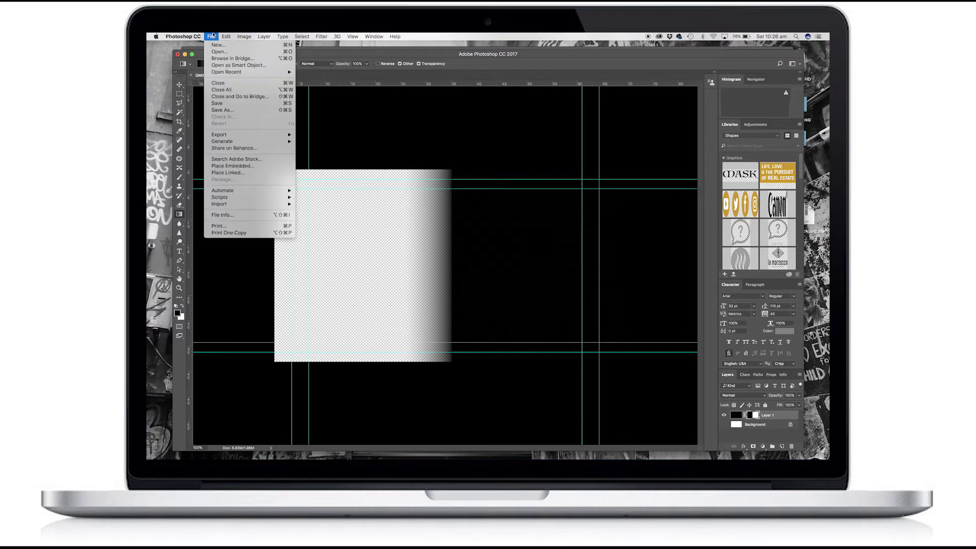
left_click(234, 110)
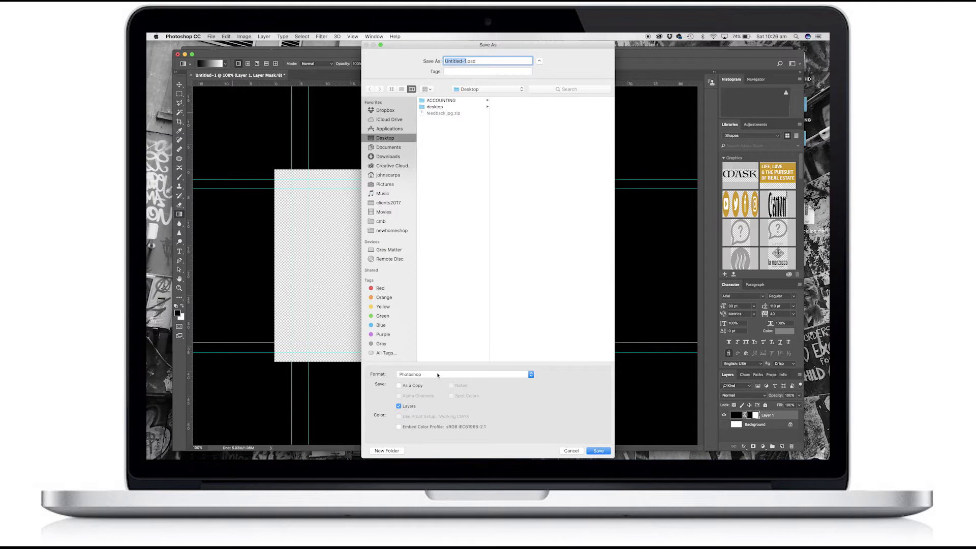
left_click(437, 375)
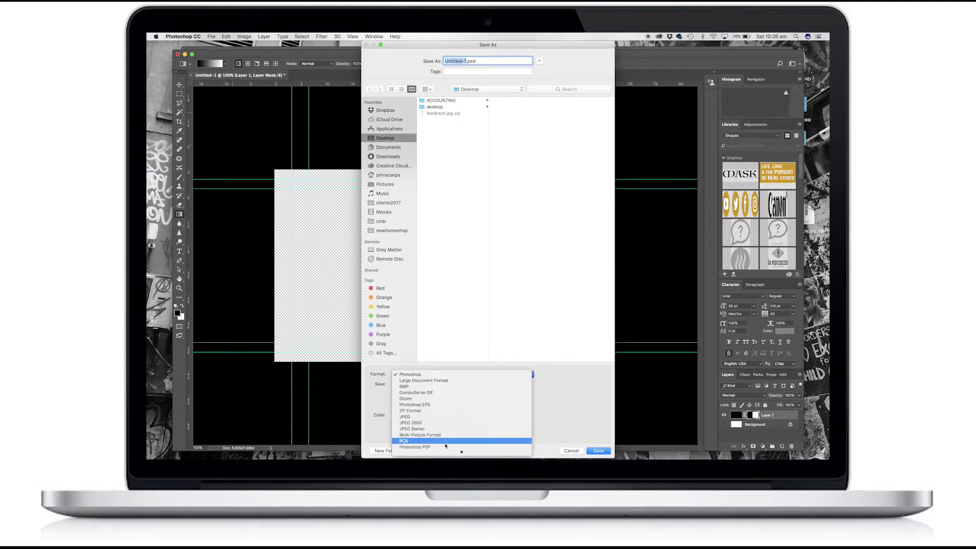
left_click(434, 416)
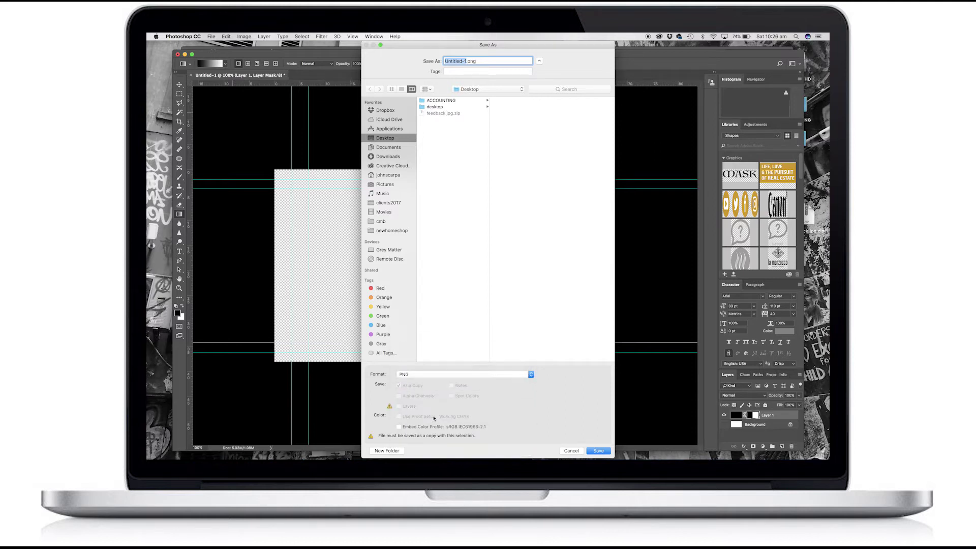
key("Return")
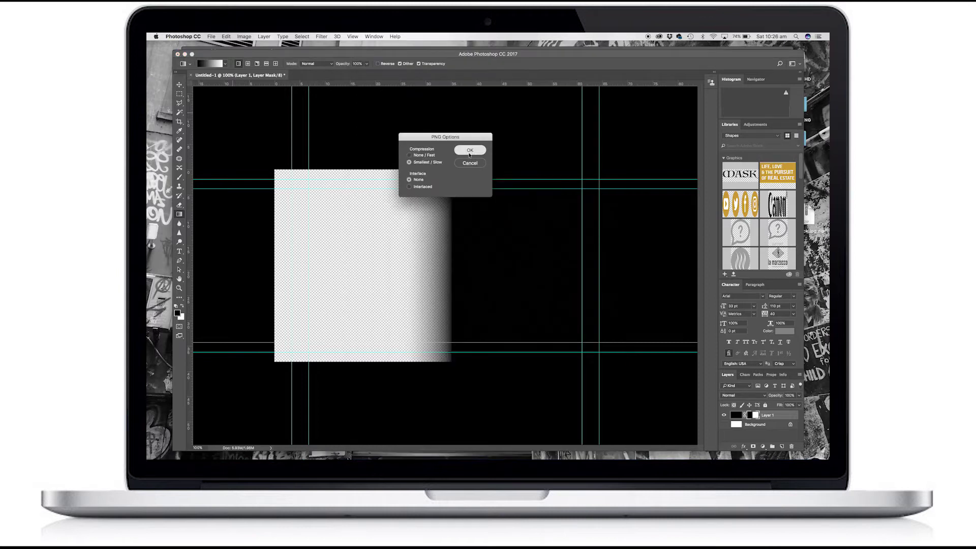
left_click(468, 151)
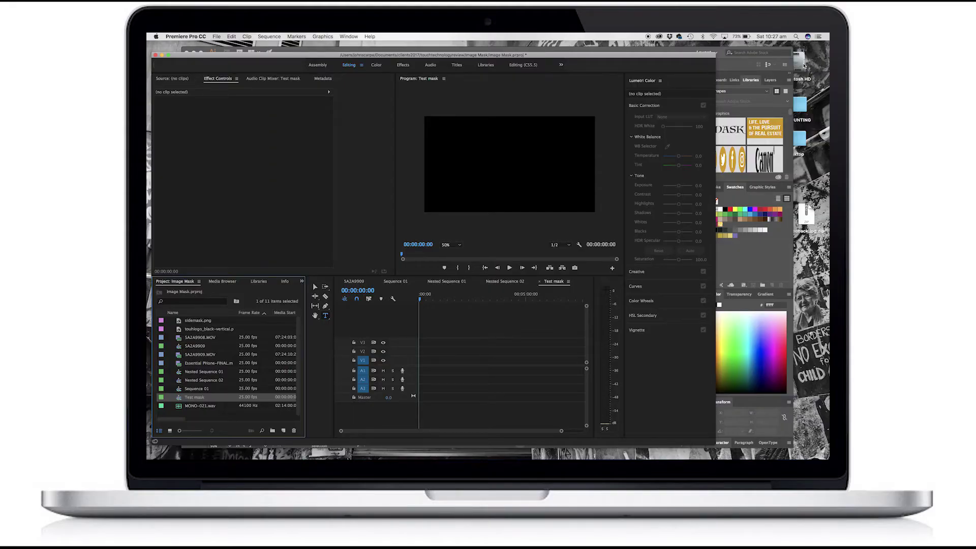
- Create a new DSLR 1080p25 sequence named 'Test mask'
left_click(217, 36)
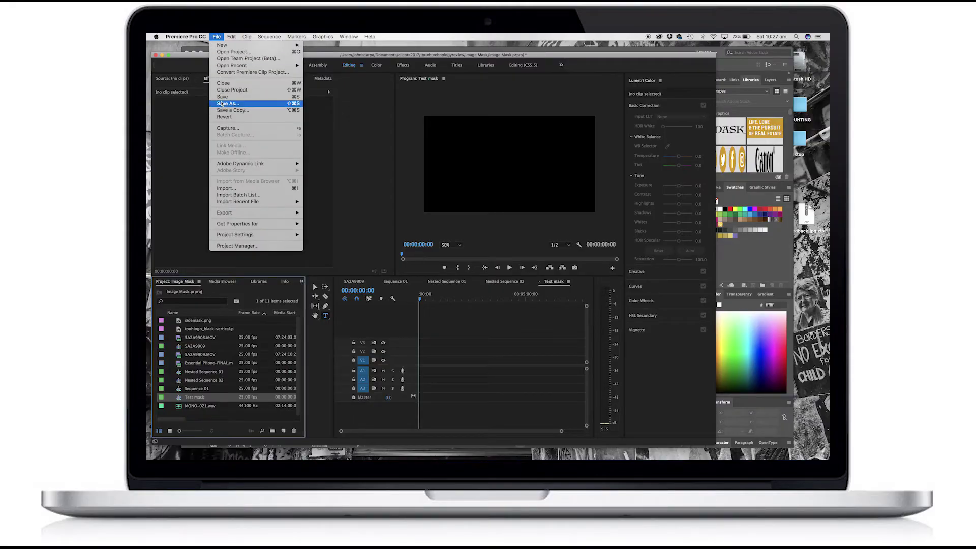
left_click(237, 188)
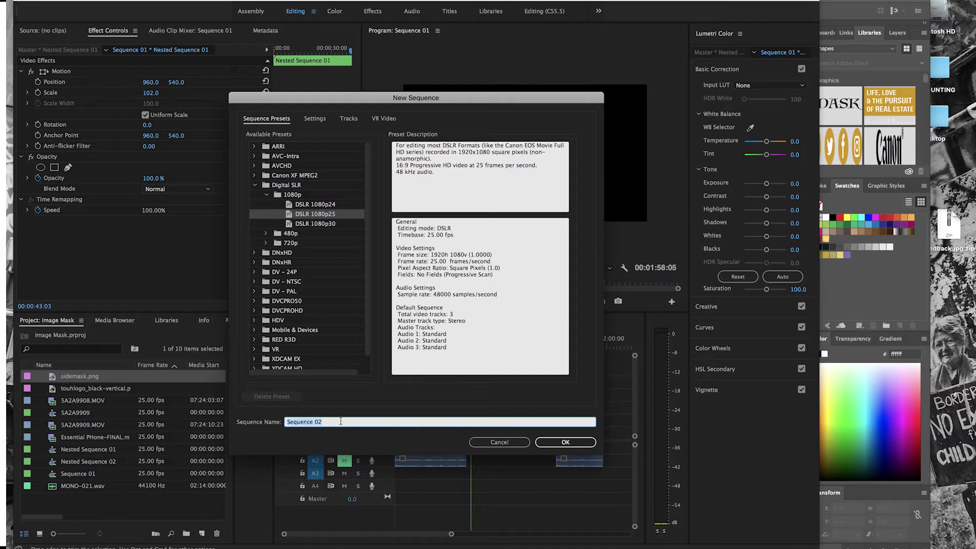
type("Test mask")
key("Return")
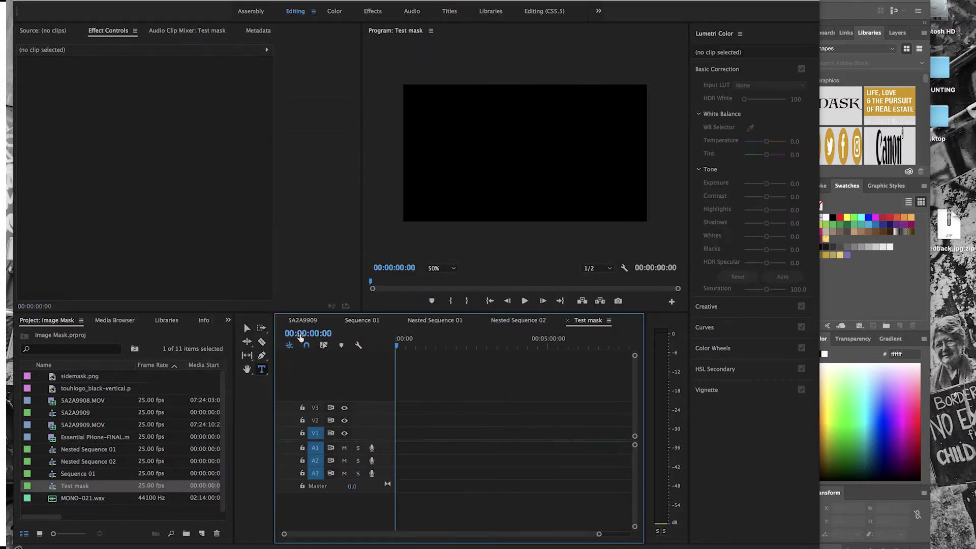
key("super+i")
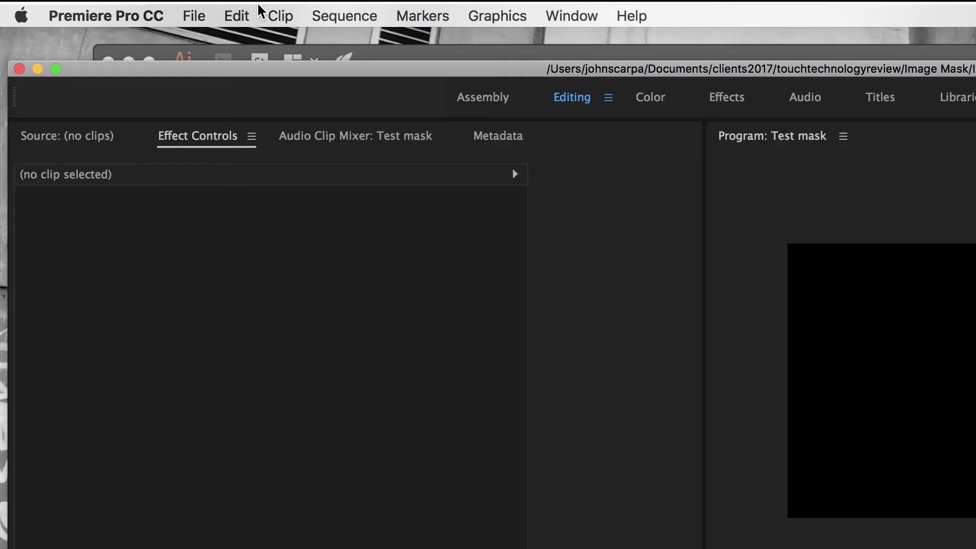
- Import imagemask1.ai and imagemask2.png into the project and select imagemask2.png
left_click(231, 36)
mouse_move(217, 36)
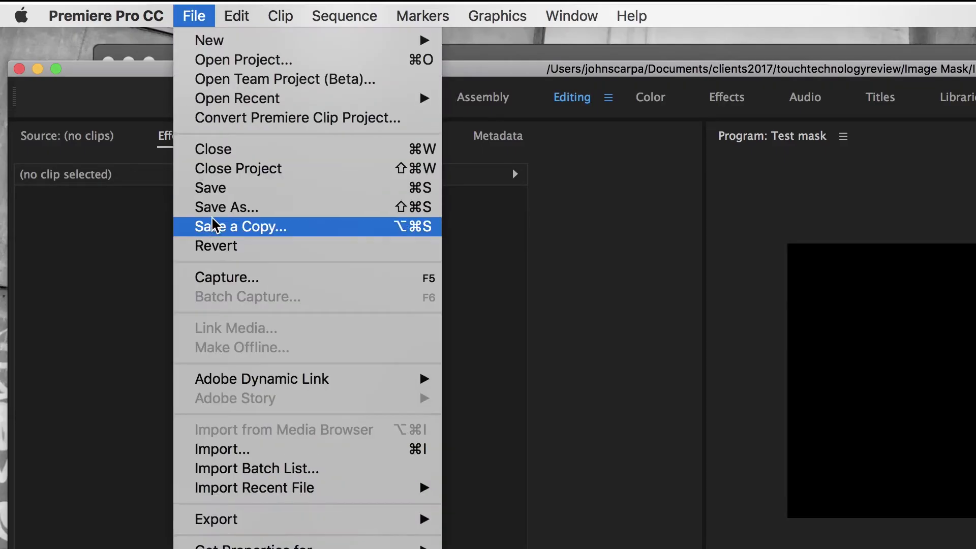
left_click(253, 448)
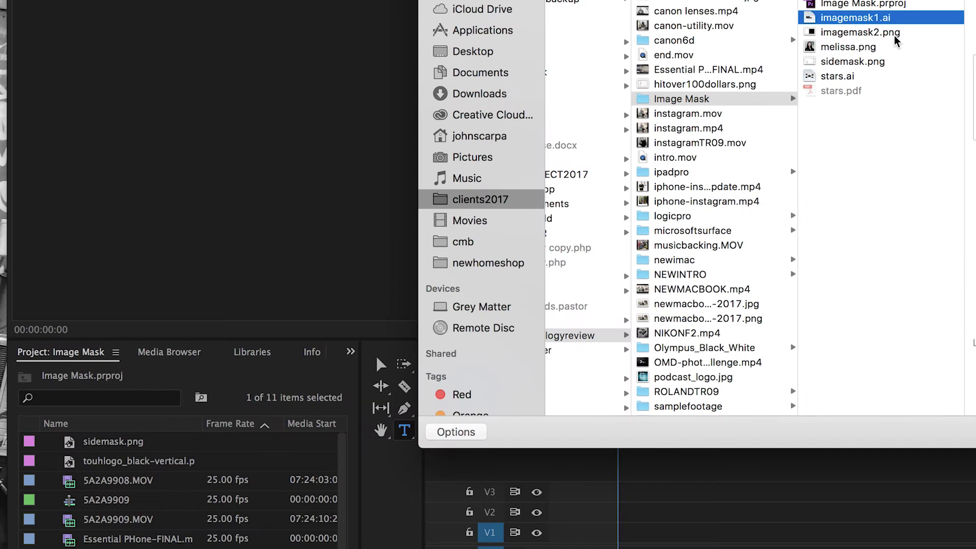
left_click(893, 33, "shift")
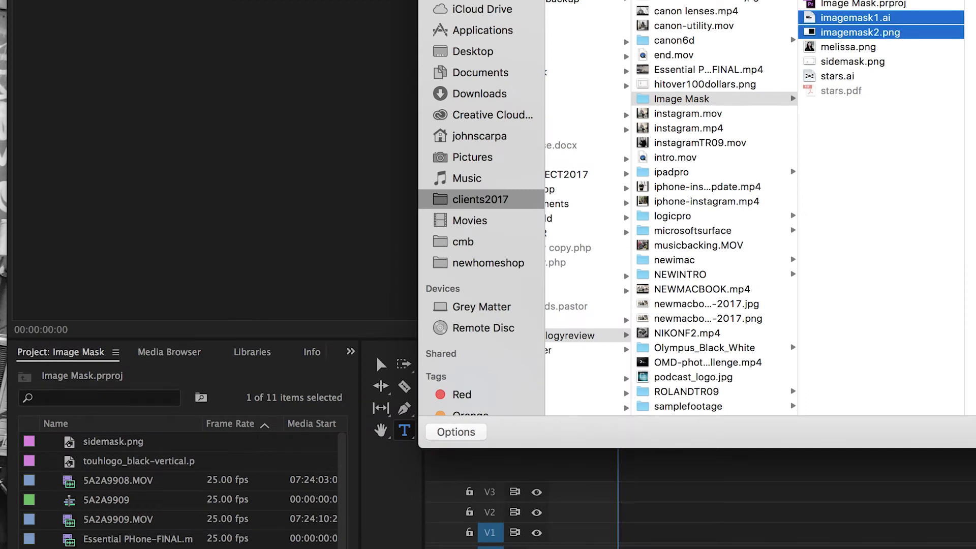
key("Return")
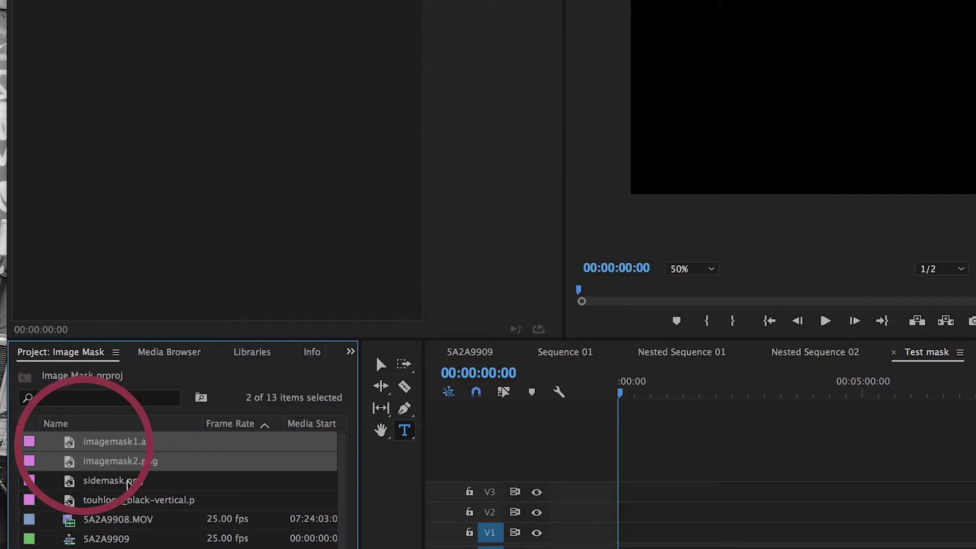
left_click(119, 483)
left_click(114, 461)
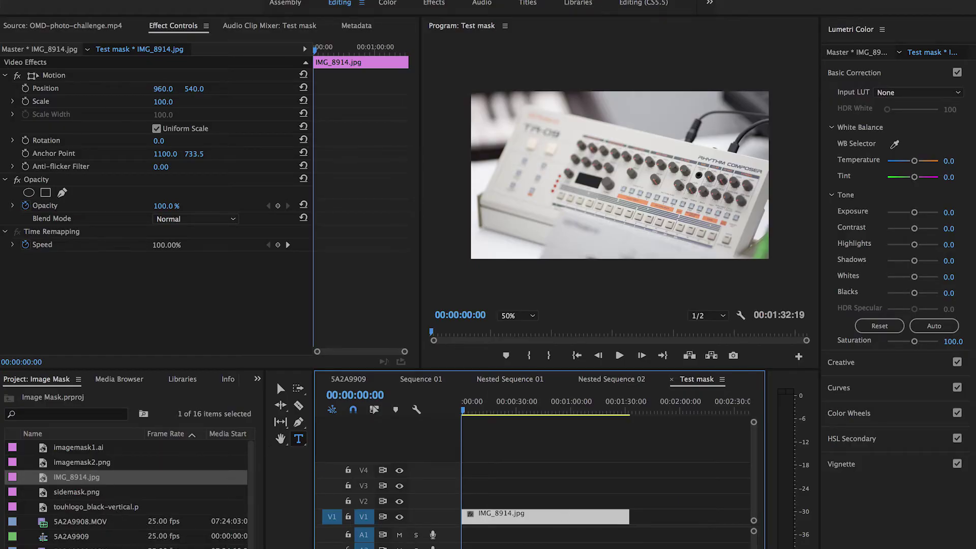
- Place OMD-photo-challenge.mp4 on V2 of Test mask and delete its audio
scroll(117, 504, "down", 5)
scroll(127, 488, "up", 5)
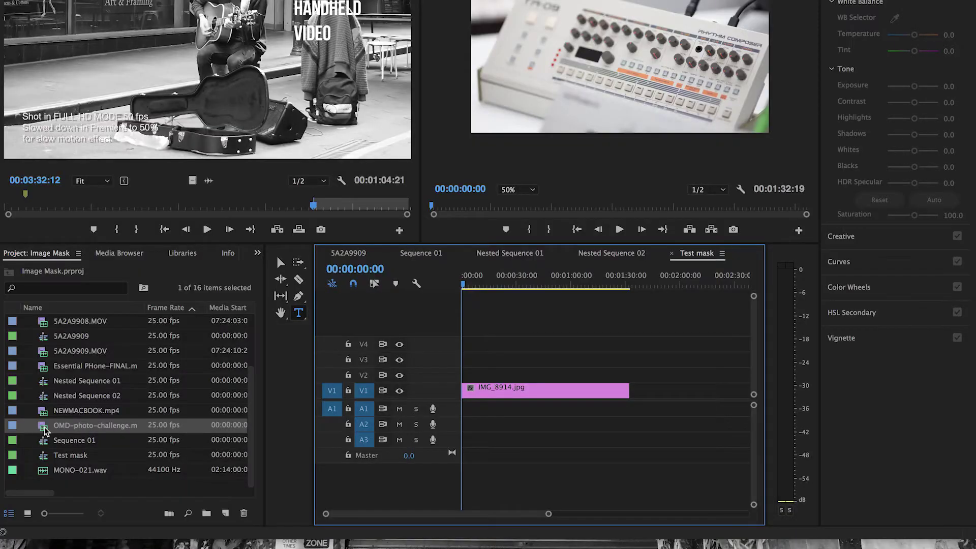
left_click(45, 429)
left_click_drag(401, 379, 465, 421)
left_click(505, 426, "alt")
key("Delete")
- Trim IMG_8914.jpg on V1 to end with the busker clip at 00:01:04:21
left_click(400, 376)
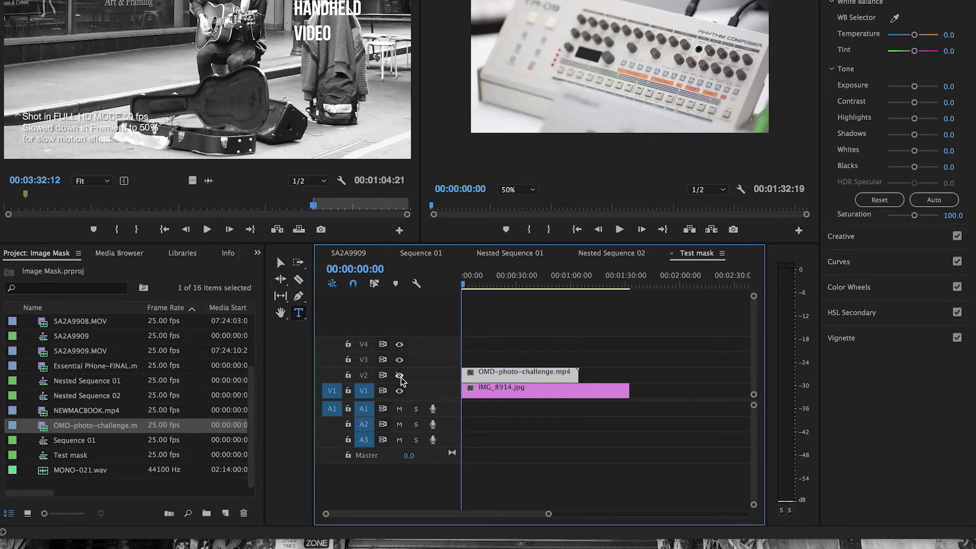
left_click(400, 376)
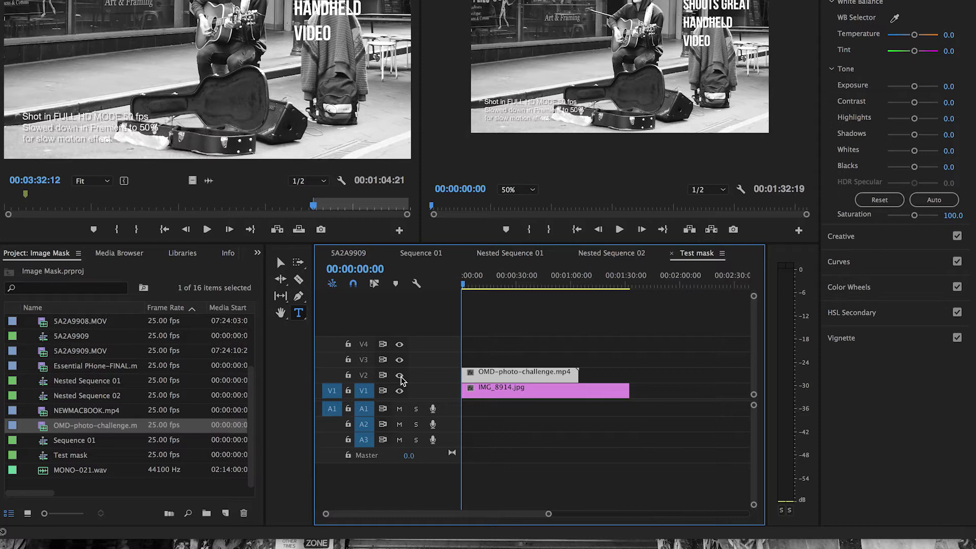
left_click_drag(624, 390, 571, 391)
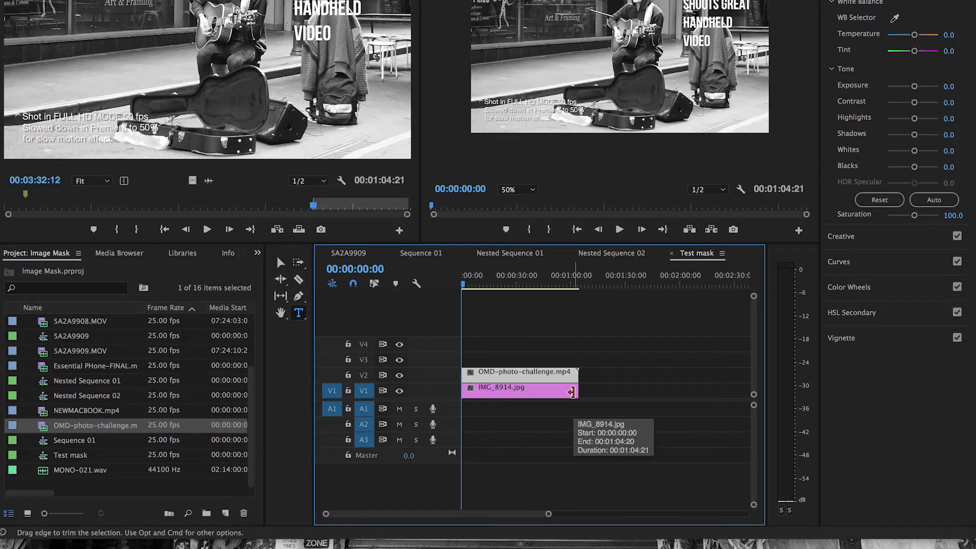
scroll(147, 360, "up", 3)
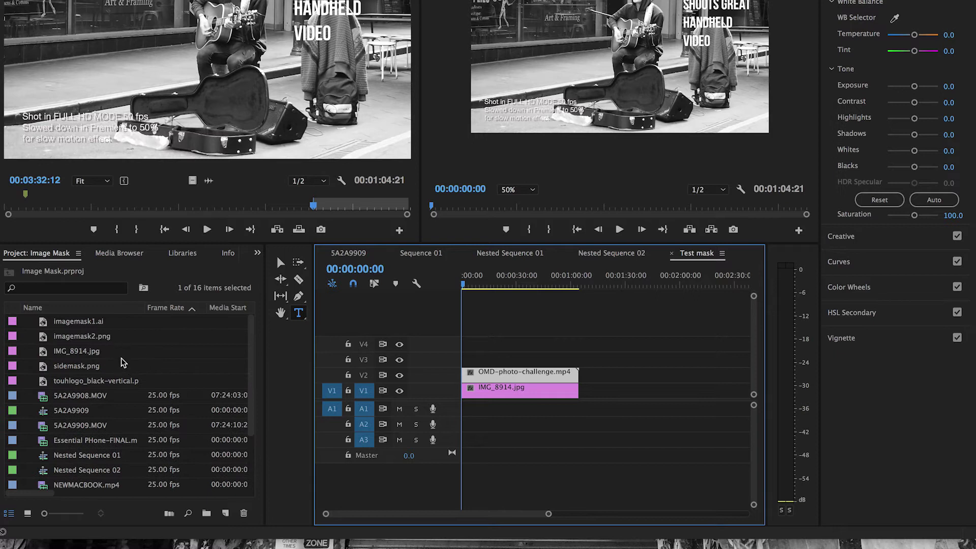
- Place imagemask1.ai on V3 and shift it left to Position 570, 540
left_click(77, 324)
left_click_drag(49, 328, 579, 360)
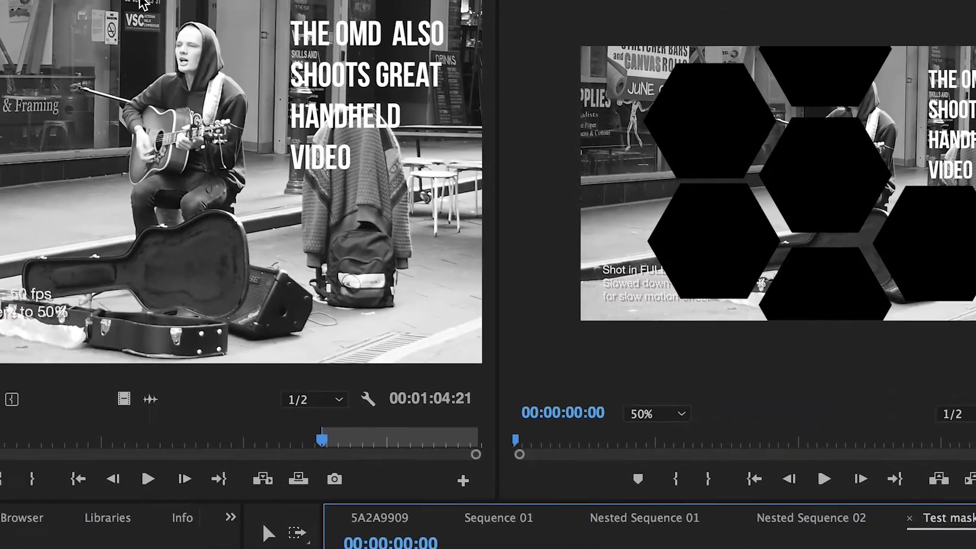
key("shift+5")
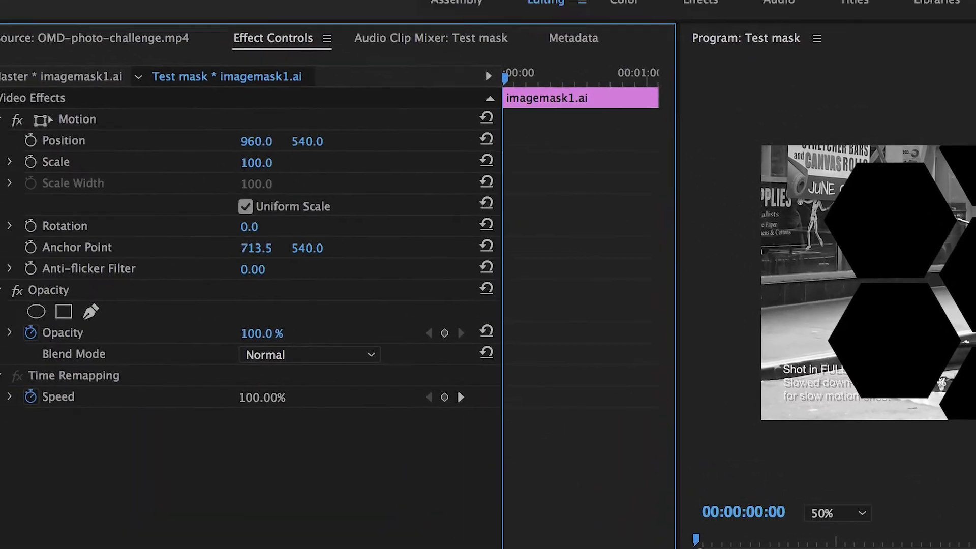
left_click_drag(206, 117, 182, 117)
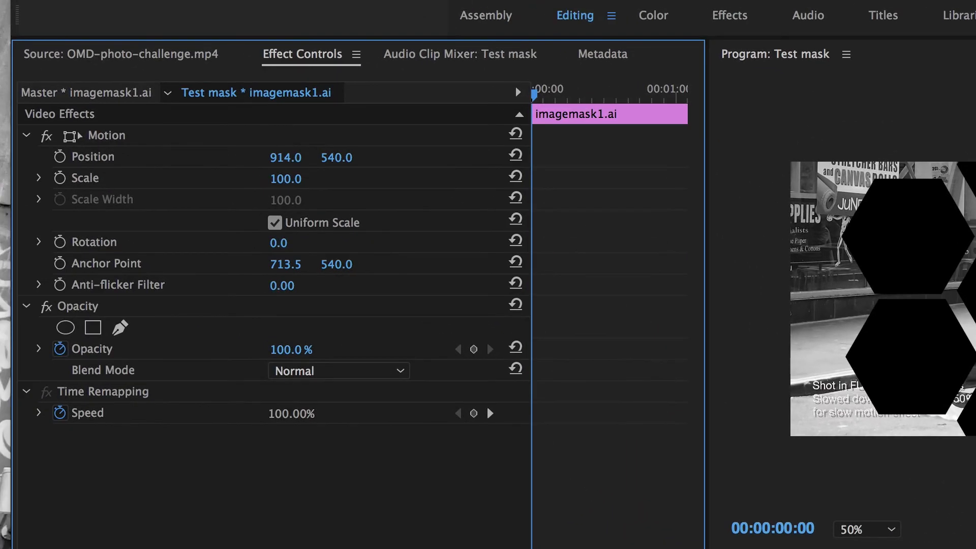
mouse_move(286, 157)
left_mouse_down()
mouse_move(174, 157)
mouse_move(569, 157)
mouse_move(179, 157)
left_mouse_up()
left_click_drag(163, 89, 95, 89)
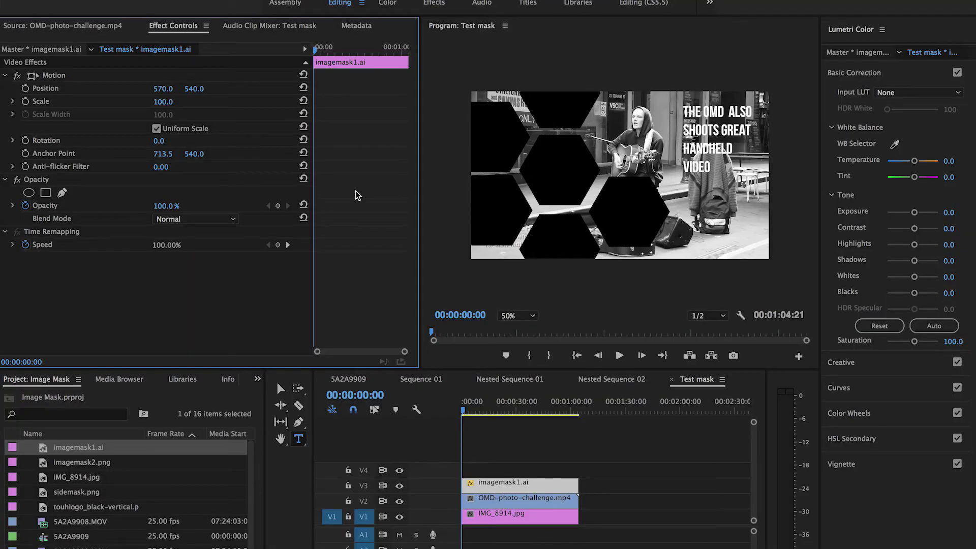
left_click(511, 487)
left_click(509, 505)
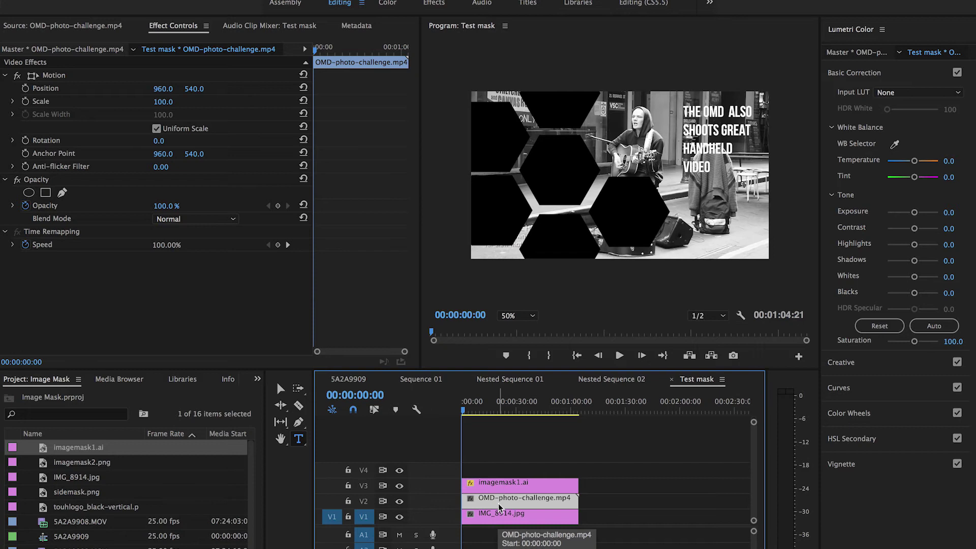
- Search the Effects panel for 'track' and apply Track Matte Key to OMD-photo-challenge.mp4
left_click(257, 379)
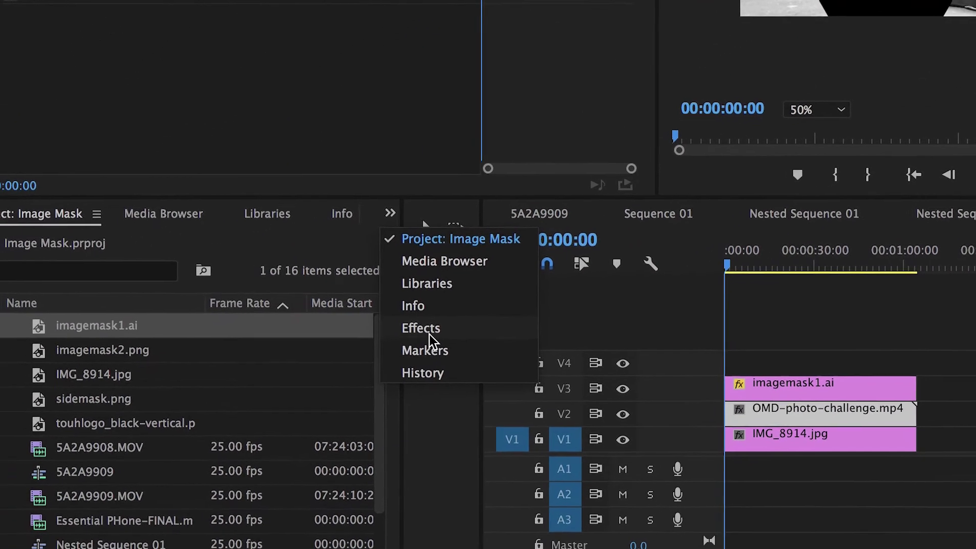
left_click(429, 333)
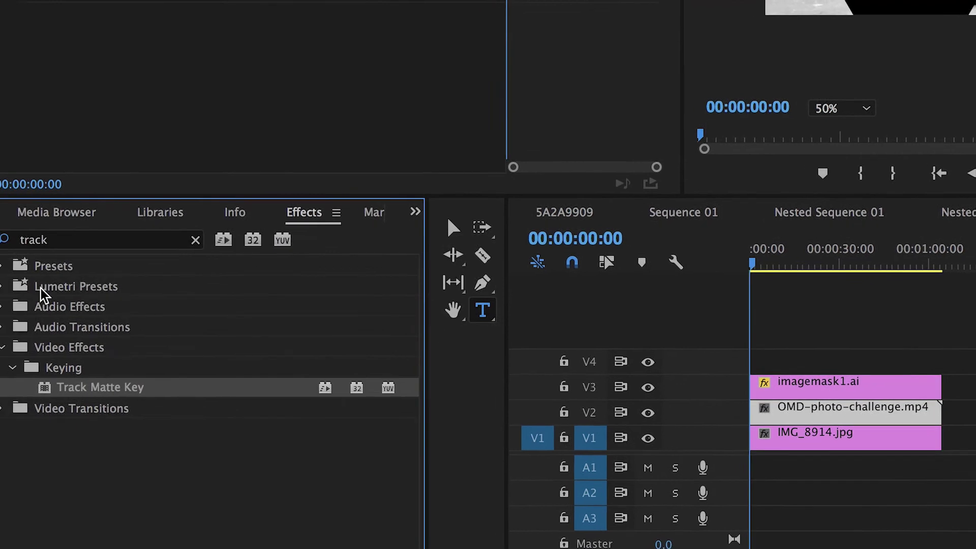
left_click(50, 251)
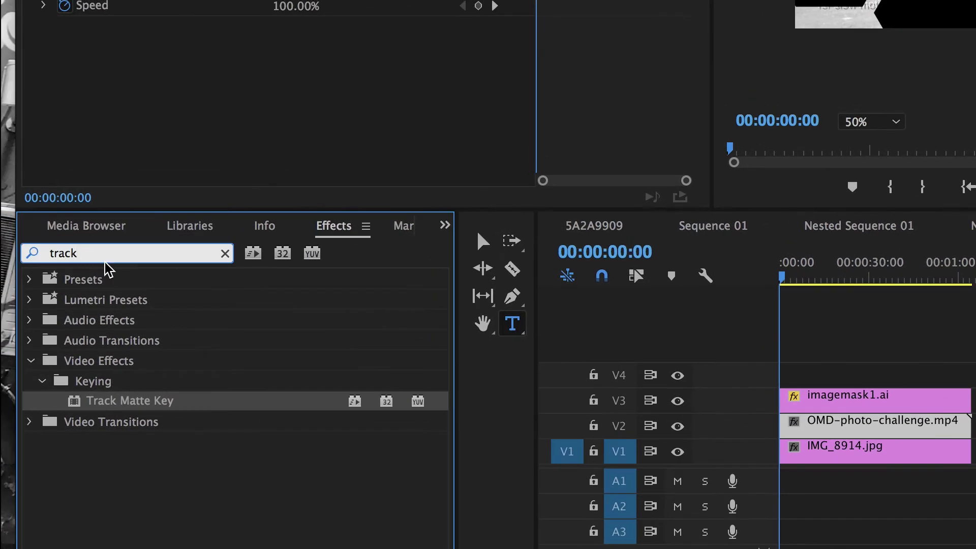
key("BackSpace")
key("BackSpace")
key("BackSpace")
key("BackSpace")
key("BackSpace")
type("track")
left_click(79, 406)
left_click_drag(78, 412, 827, 419)
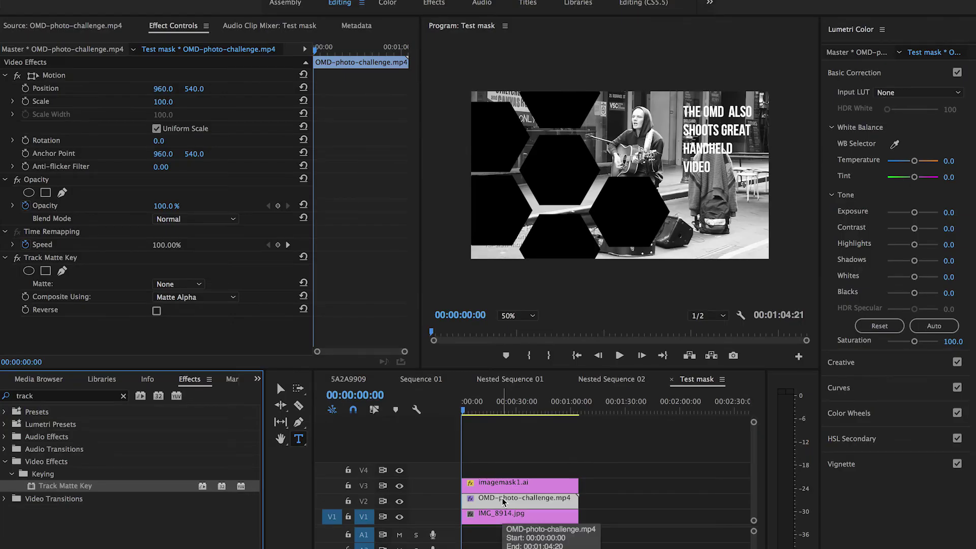
- Set the street clip's Track Matte Key matte to Video 3 and move imagemask1.ai to Position Y 497
left_click(504, 502)
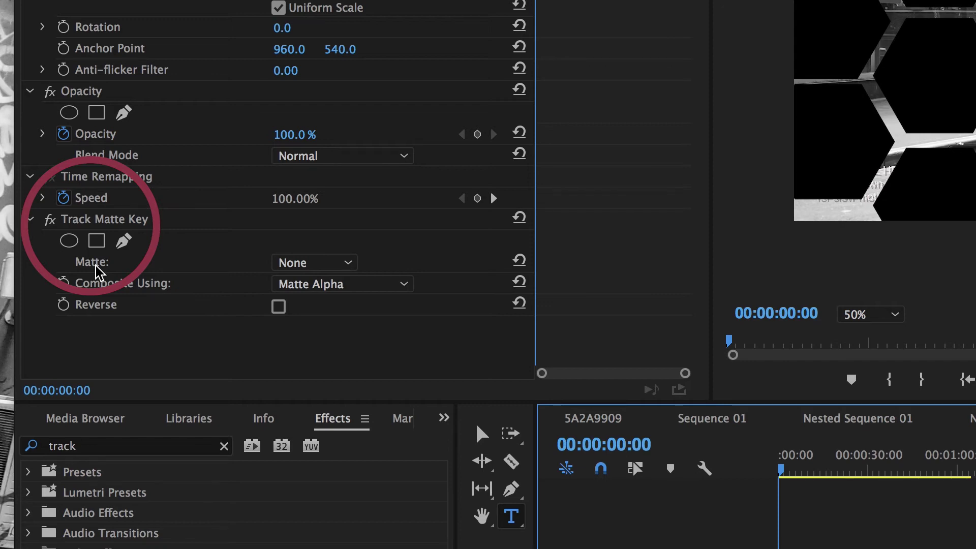
left_click(348, 263)
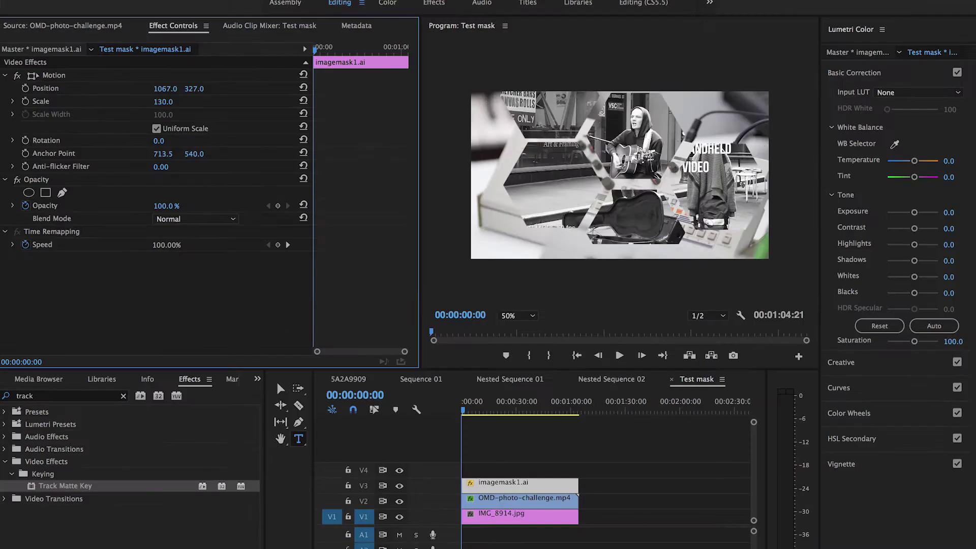
left_click_drag(193, 95, 166, 89)
- Play back the sequence to preview the street footage through the hexagon cutouts
key("space")
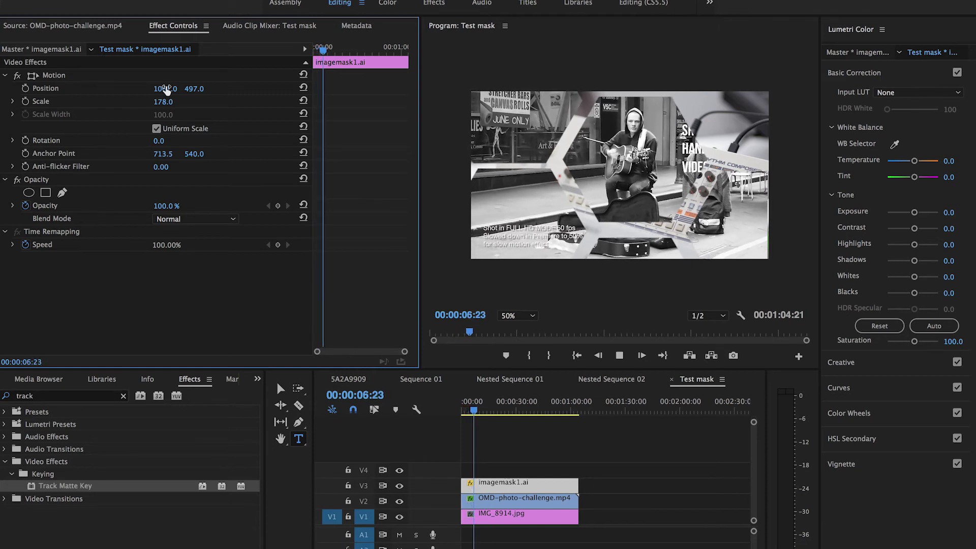
key("space")
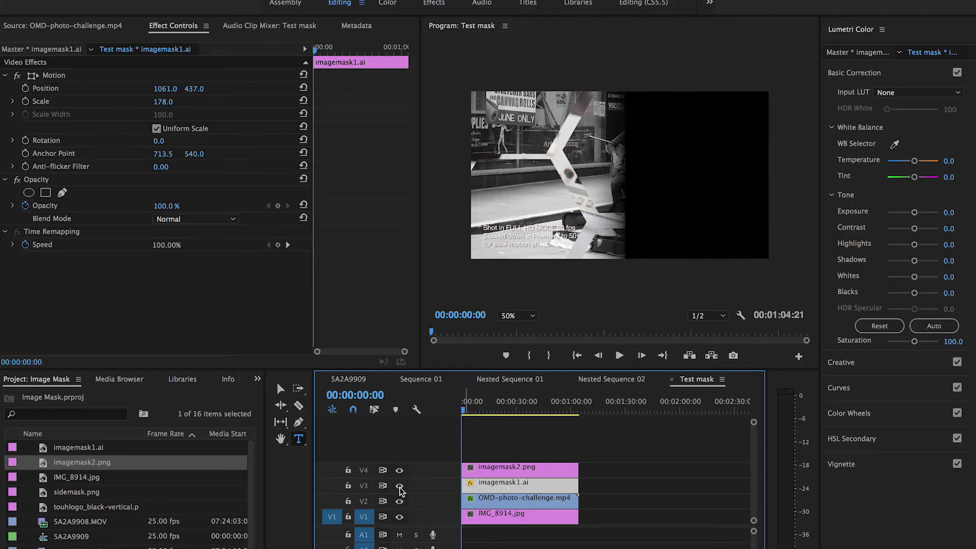
left_click(400, 487)
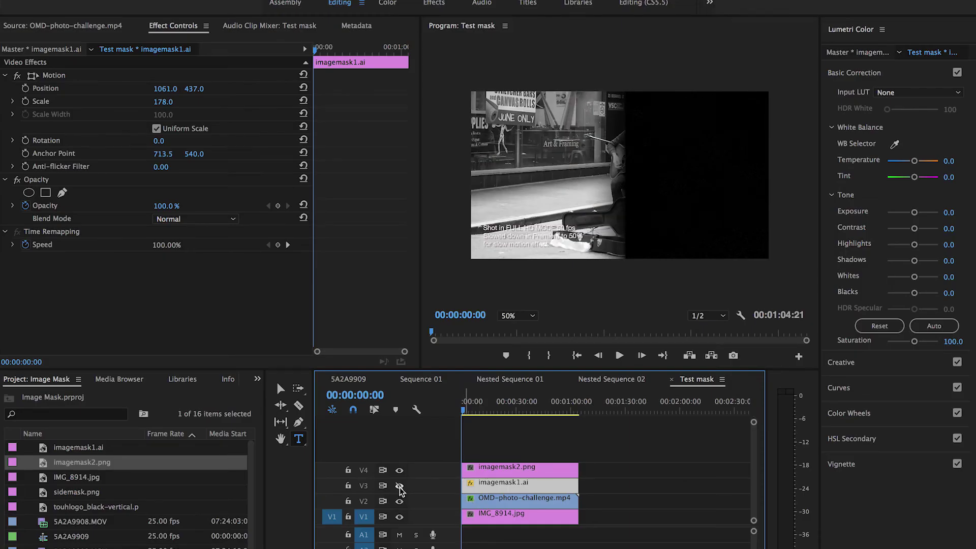
left_click(400, 470)
left_click(400, 471)
left_click(400, 471)
left_click(399, 471)
left_click(399, 471)
left_click(400, 471)
left_click(495, 470)
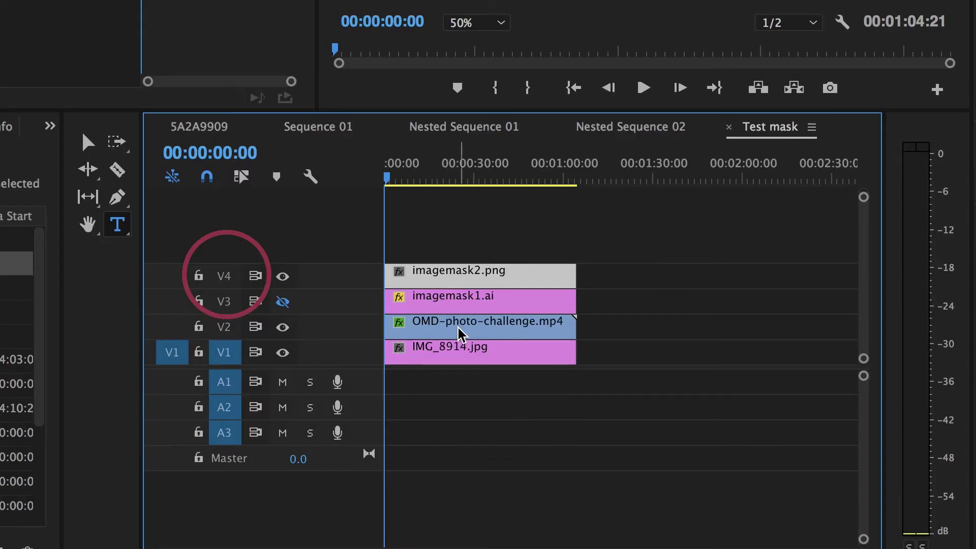
left_click(461, 331)
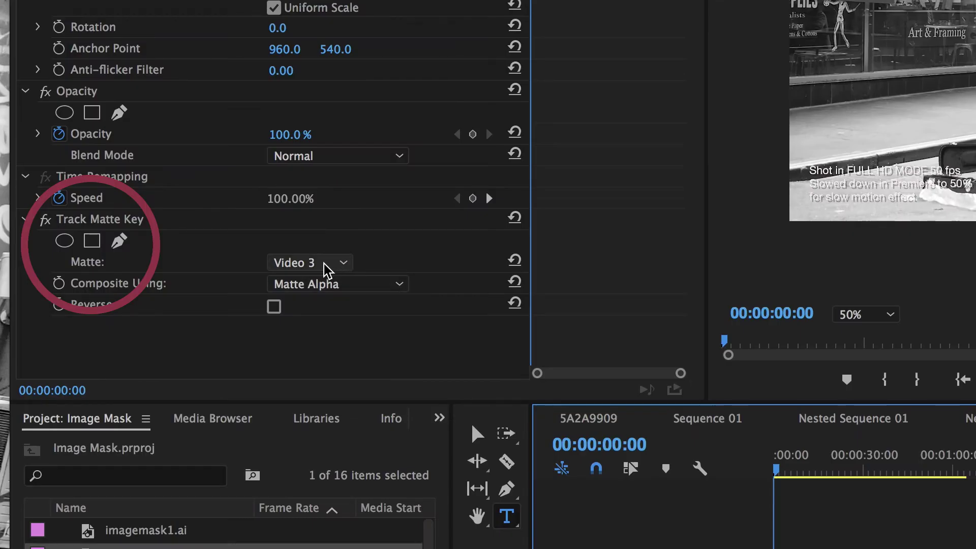
- Matte the street clip with Video 4, scale imagemask2.png to 323, and preview playback
left_click(342, 261)
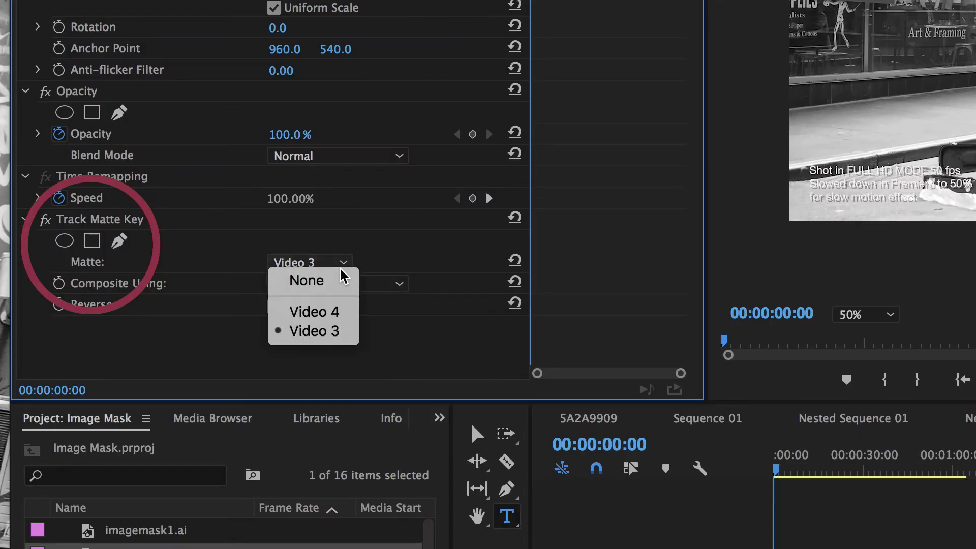
left_click(331, 314)
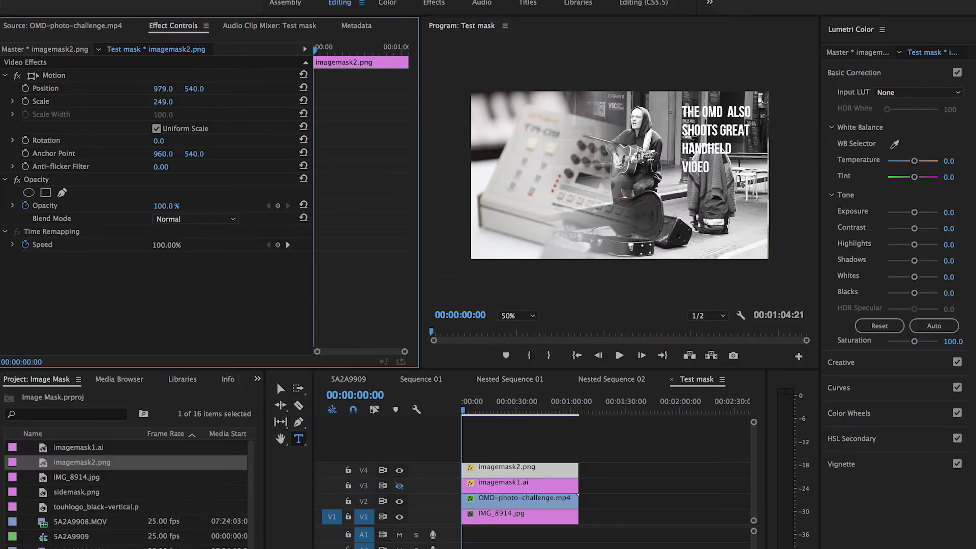
mouse_move(163, 102)
left_mouse_down()
mouse_move(195, 94)
mouse_move(167, 90)
left_mouse_up()
key("space")
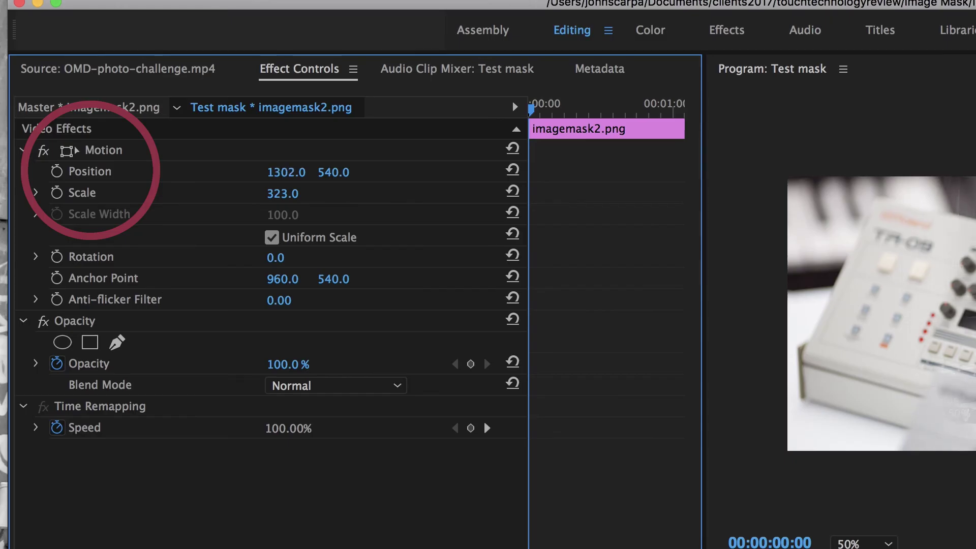
- Shift imagemask2.png to Position 876, 540 and preview the moved gradient mask
left_click_drag(286, 172, 253, 171)
key("space")
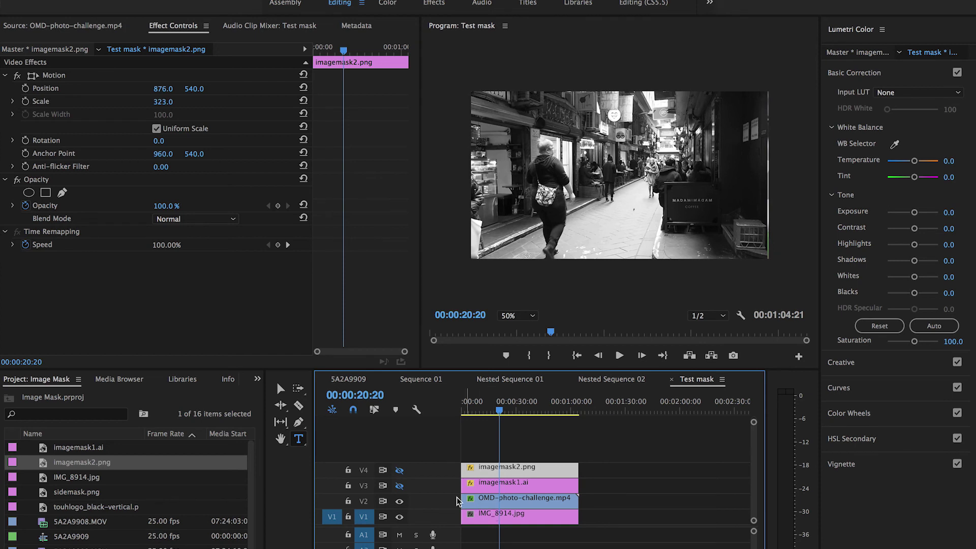
- Add a 'MASK' title in the Program monitor using Bebas Neue at font size 400
left_click(573, 164)
left_click(574, 161)
type("MASK")
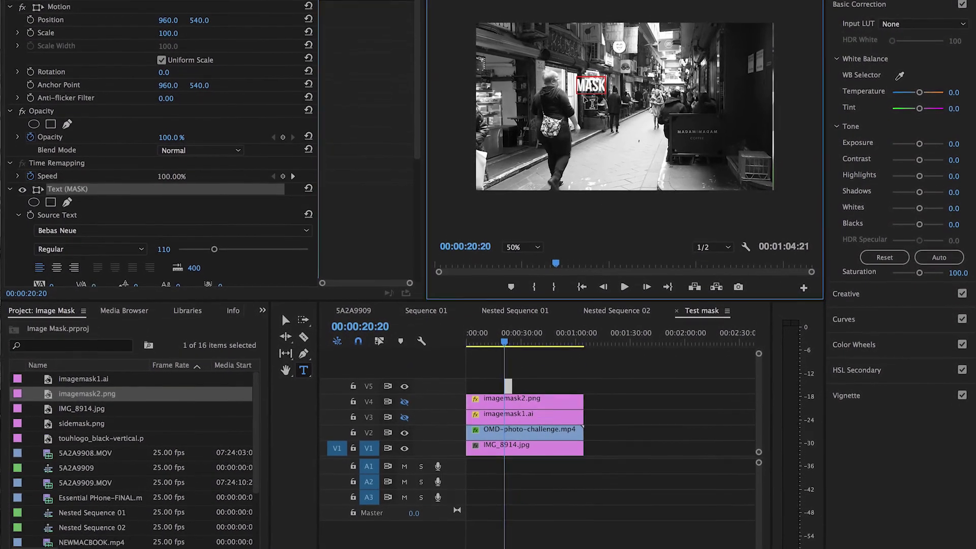
scroll(416, 82, "down", 3)
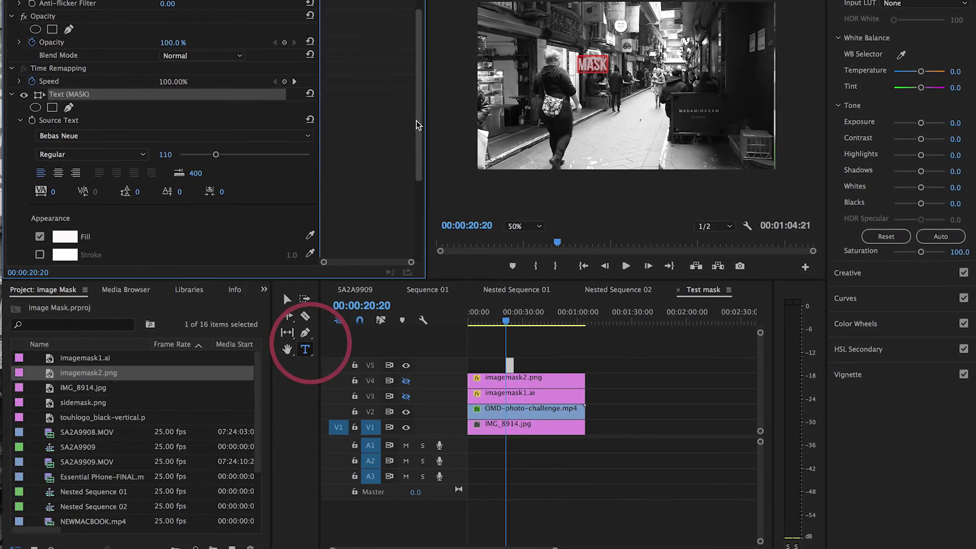
left_click_drag(216, 153, 388, 154)
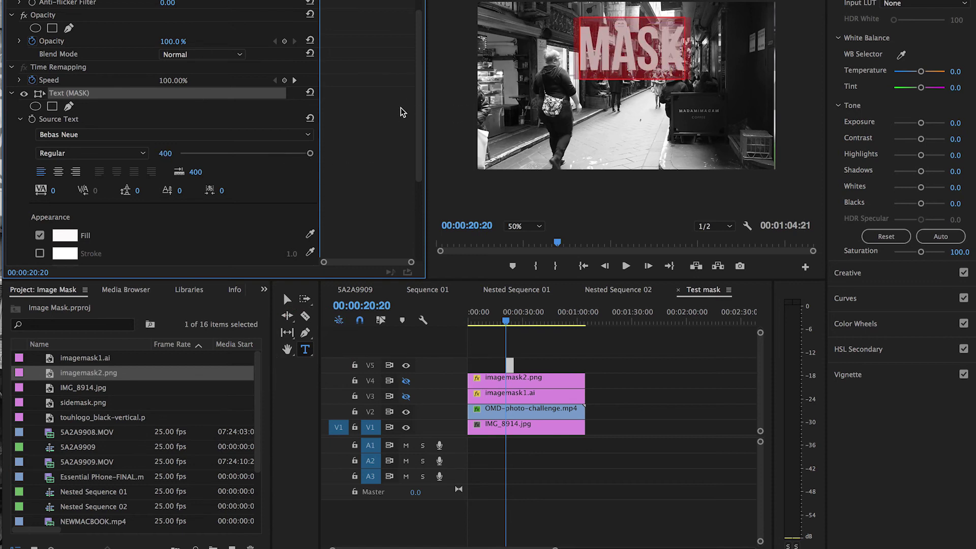
left_click(305, 350)
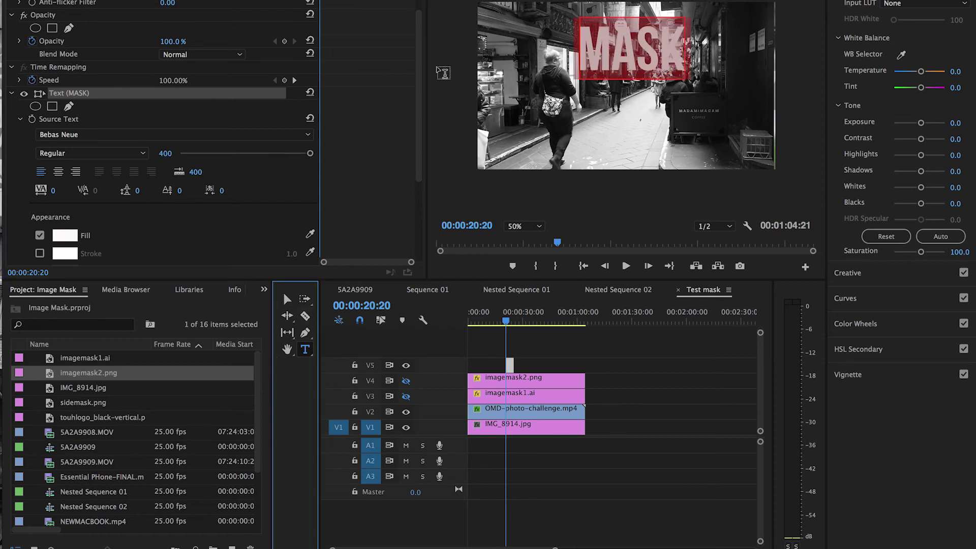
- Scale the MASK text to 251, centre it, and extend its clip to the footage's full length
left_click(295, 293)
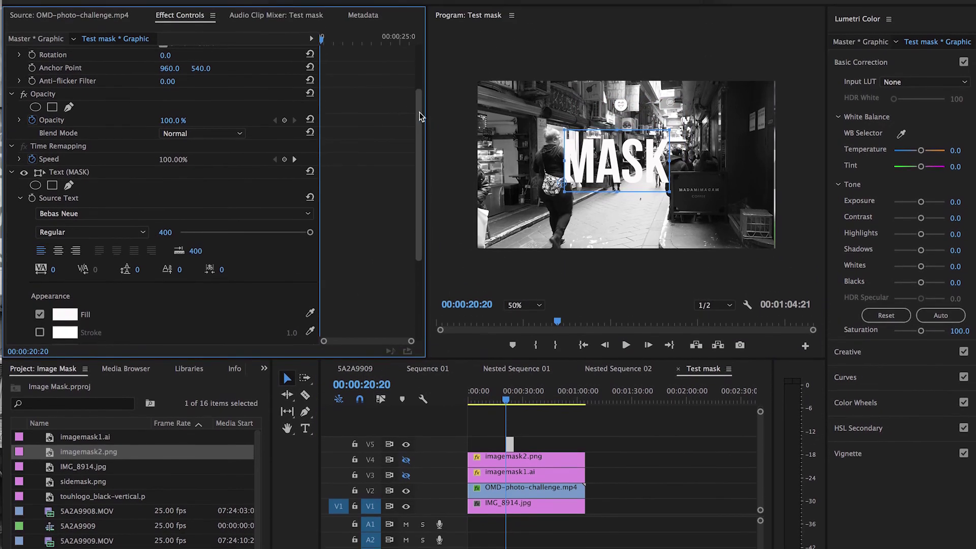
left_click_drag(177, 131, 377, 219)
left_click_drag(582, 210, 605, 216)
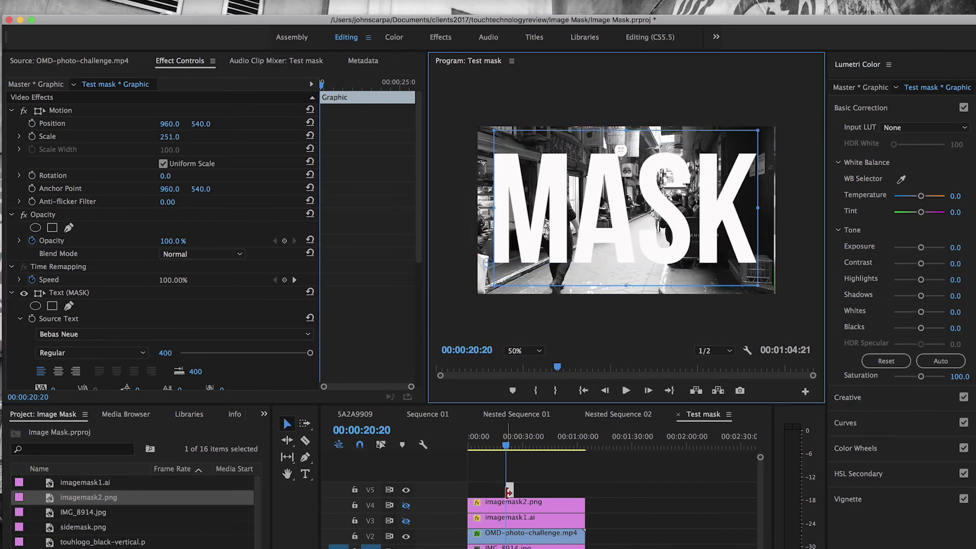
left_click_drag(508, 492, 585, 491)
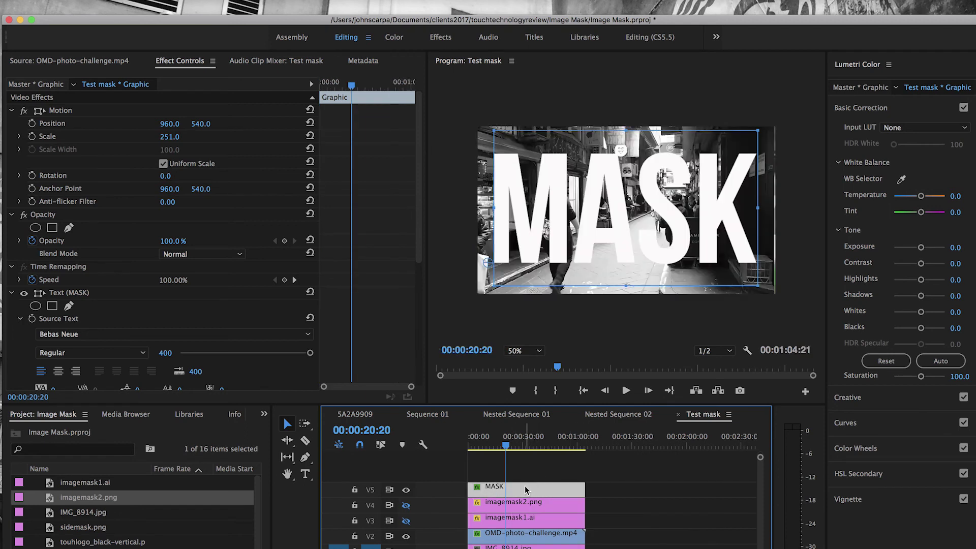
- Save the project and set the OMD clip's Track Matte Key matte to Video 5
left_click(527, 541)
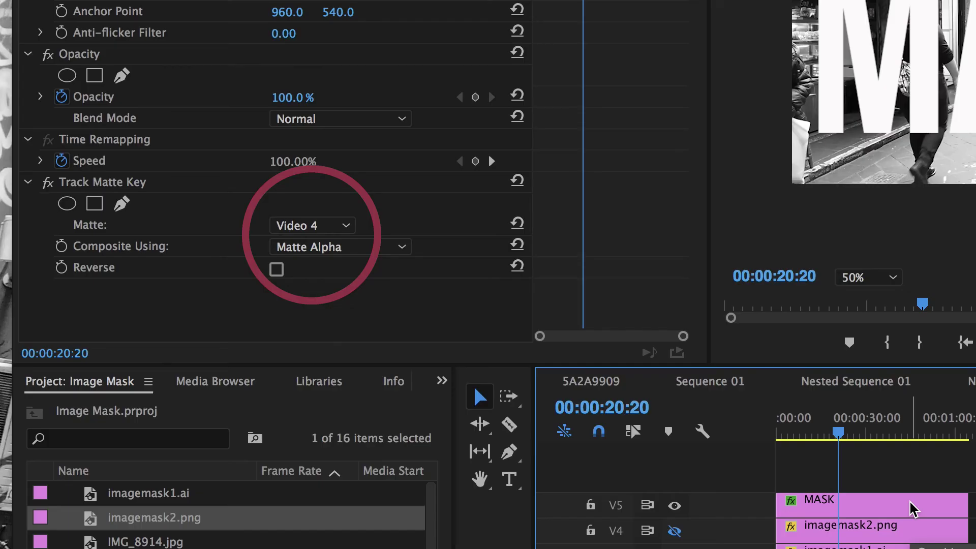
key("ctrl+s")
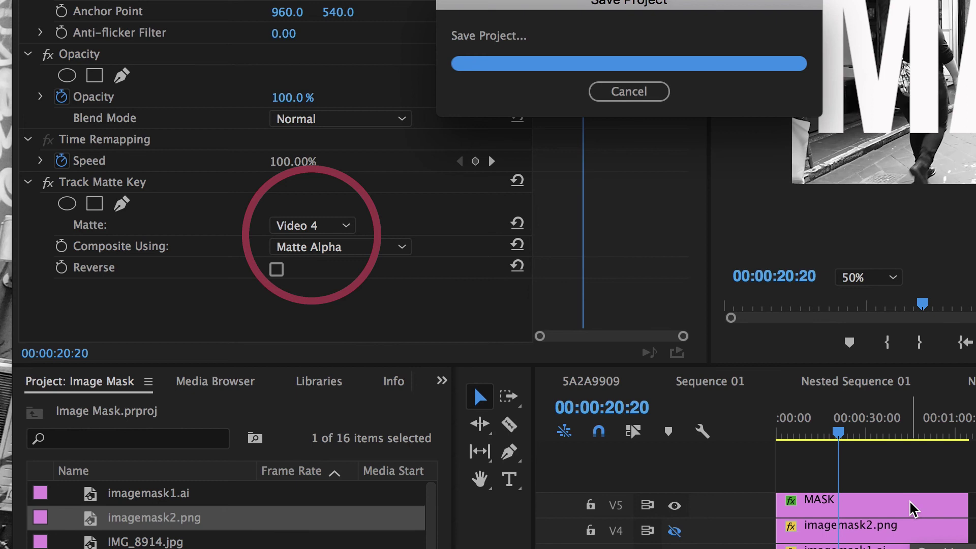
left_click(317, 226)
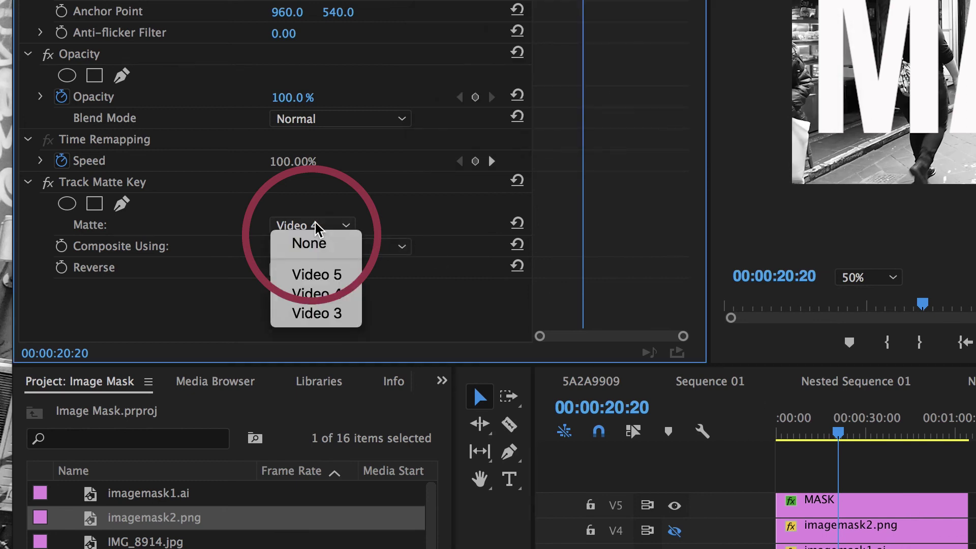
left_click(318, 276)
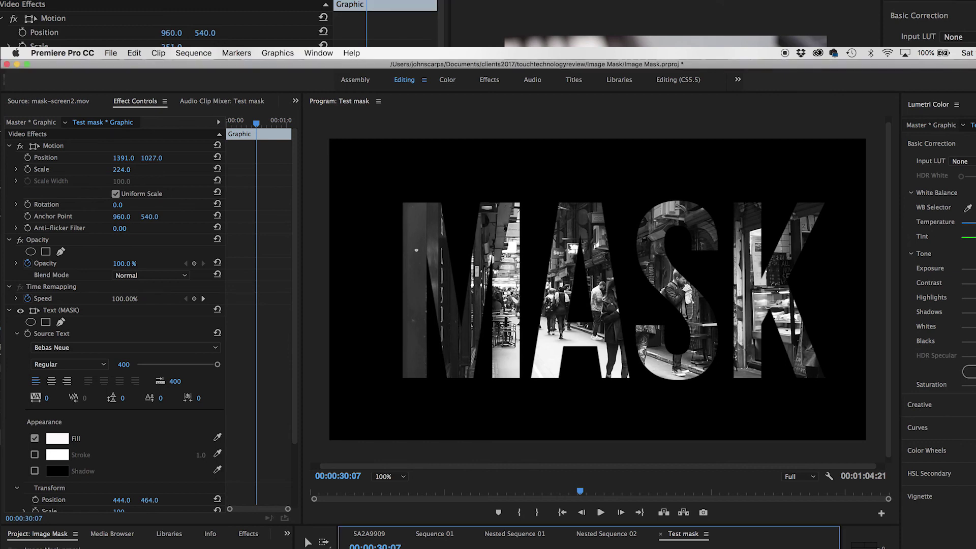
key("space")
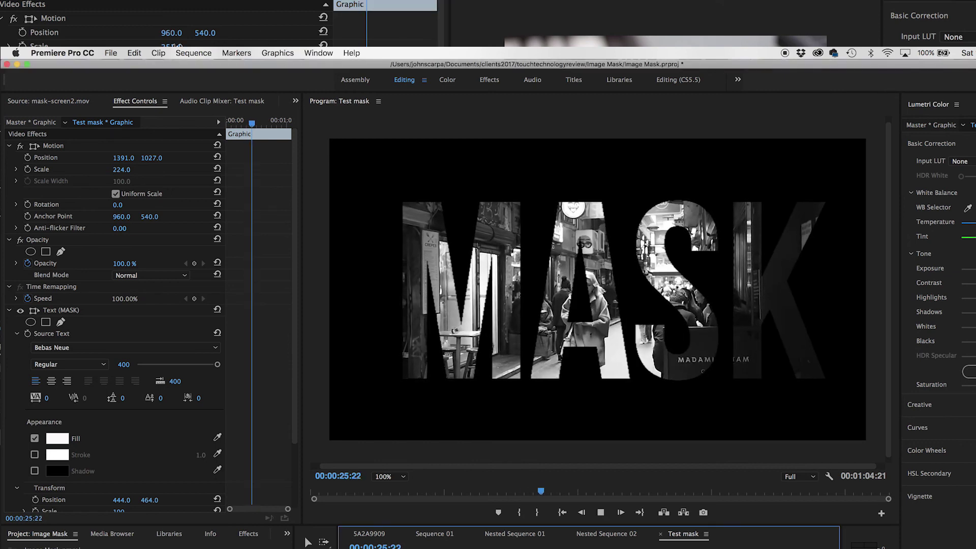